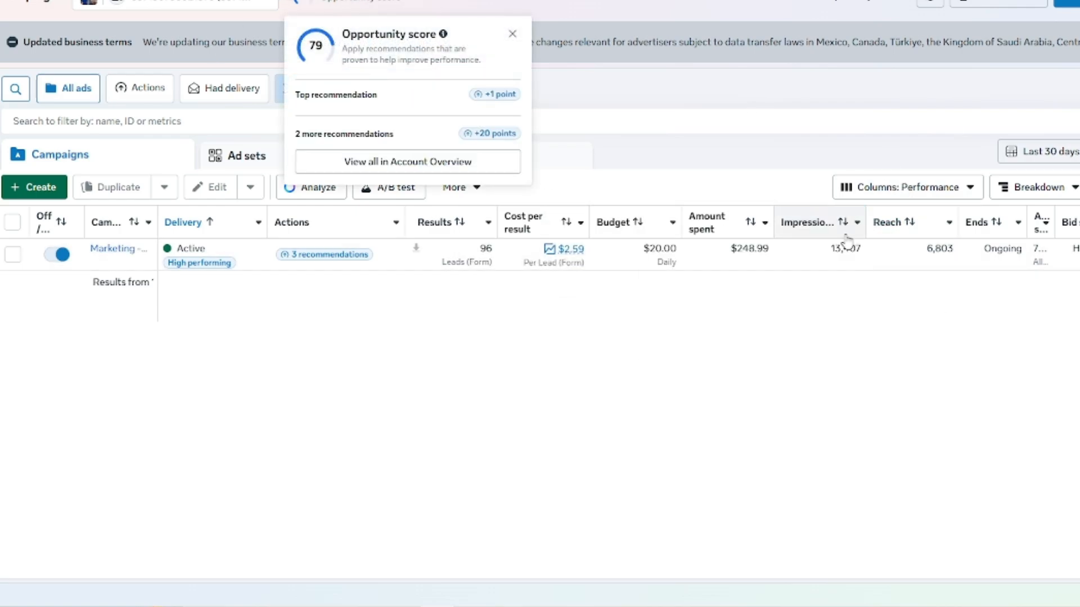
Step: Dismiss the opportunity score pop-up and create a new auction campaign with the Leads objective
left_click(512, 34)
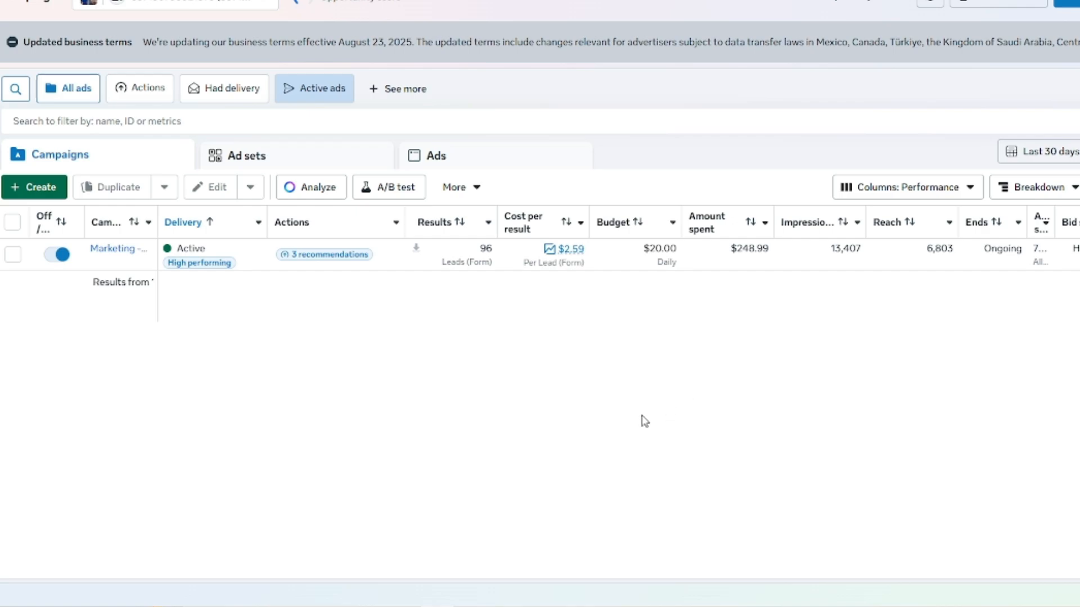
left_click(38, 188)
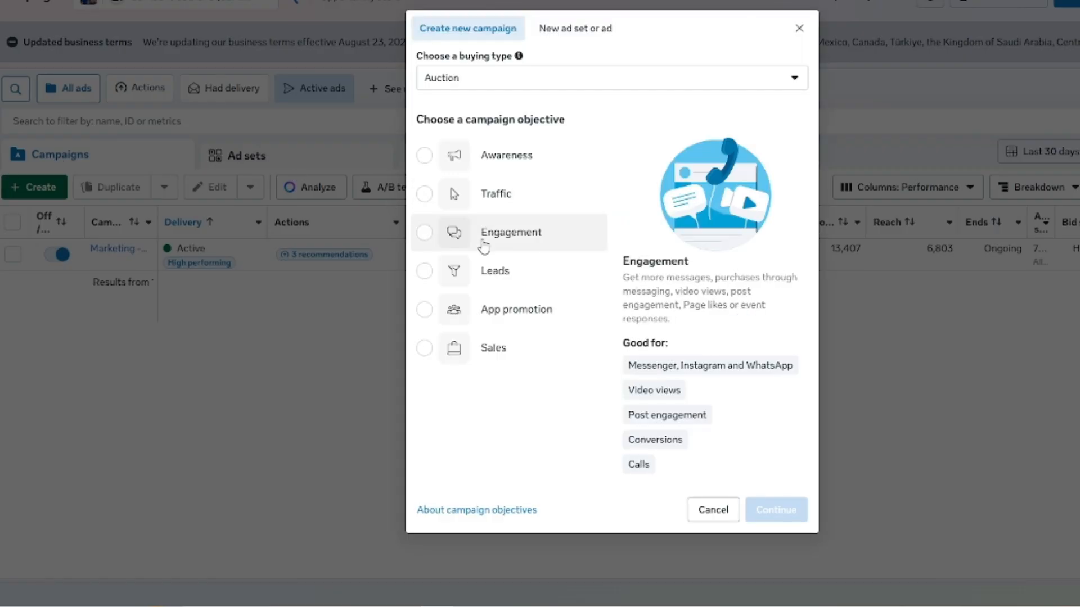
left_click(487, 274)
left_click(776, 510)
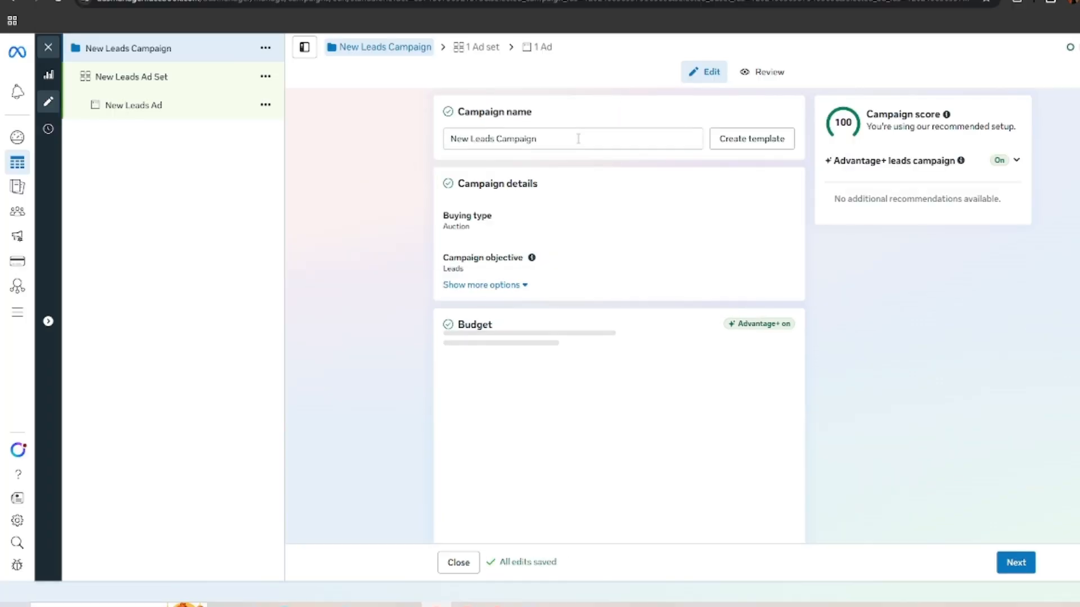
Step: Name the campaign "Roofing Campaign" and set its daily budget to $200 CAD
triple_click(578, 138)
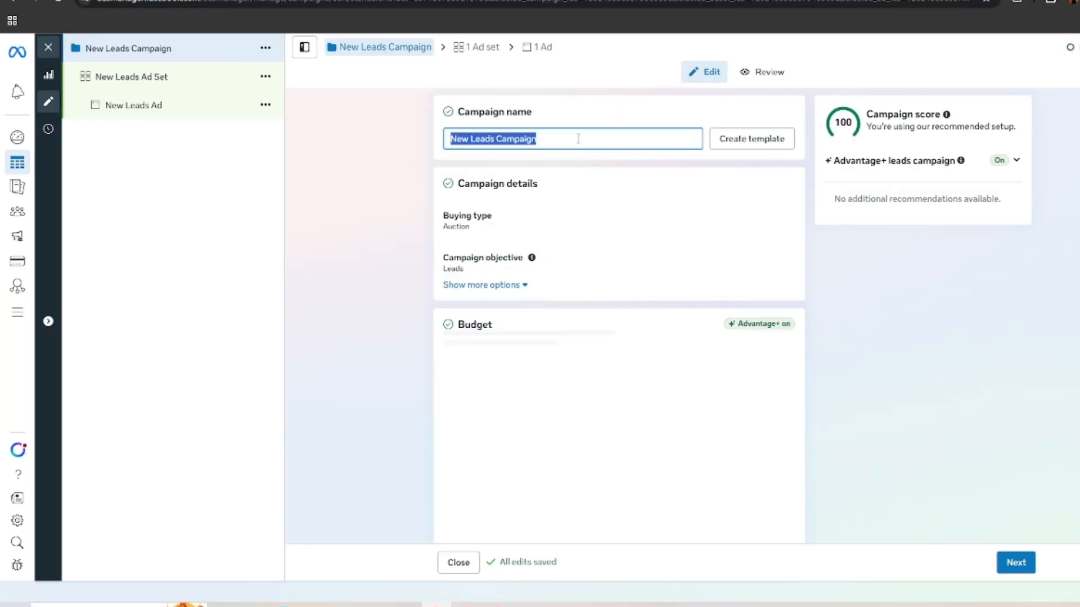
type("Roofing Campaign")
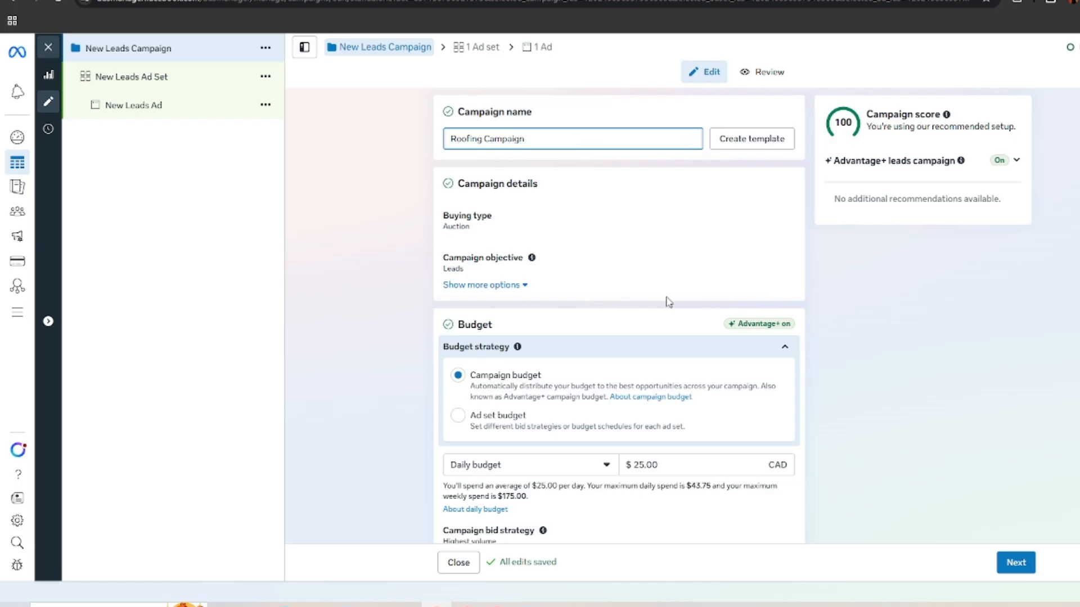
scroll(668, 302, "down", 2)
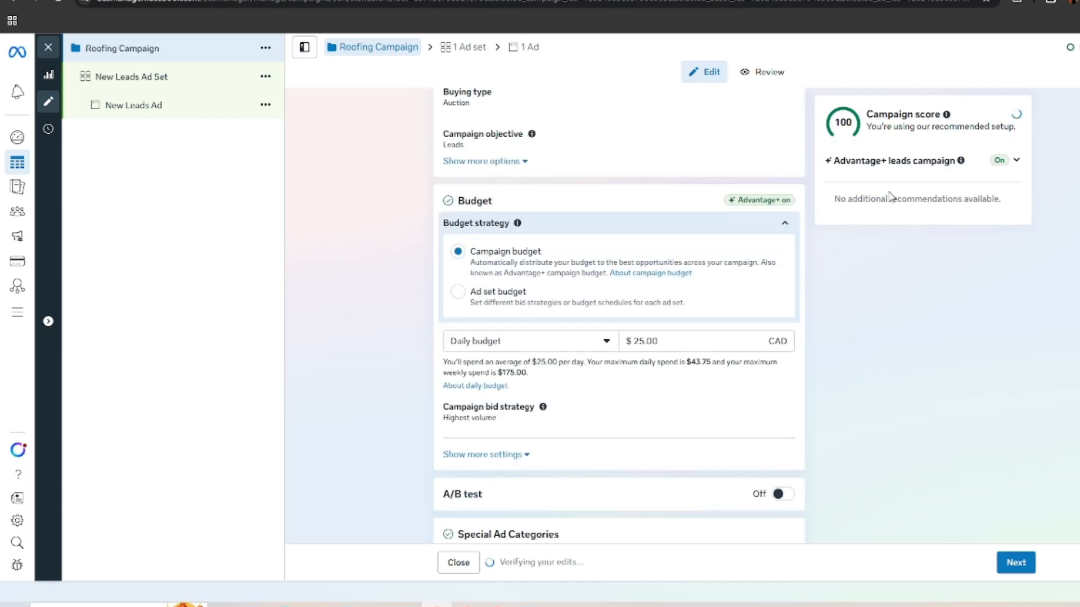
double_click(714, 339)
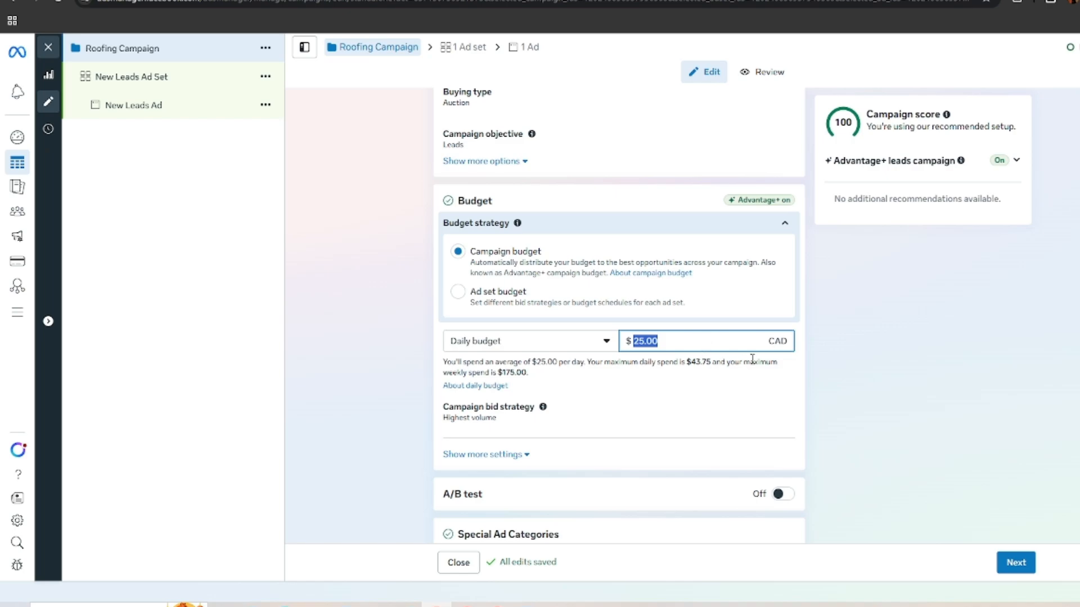
type("200")
left_click(889, 339)
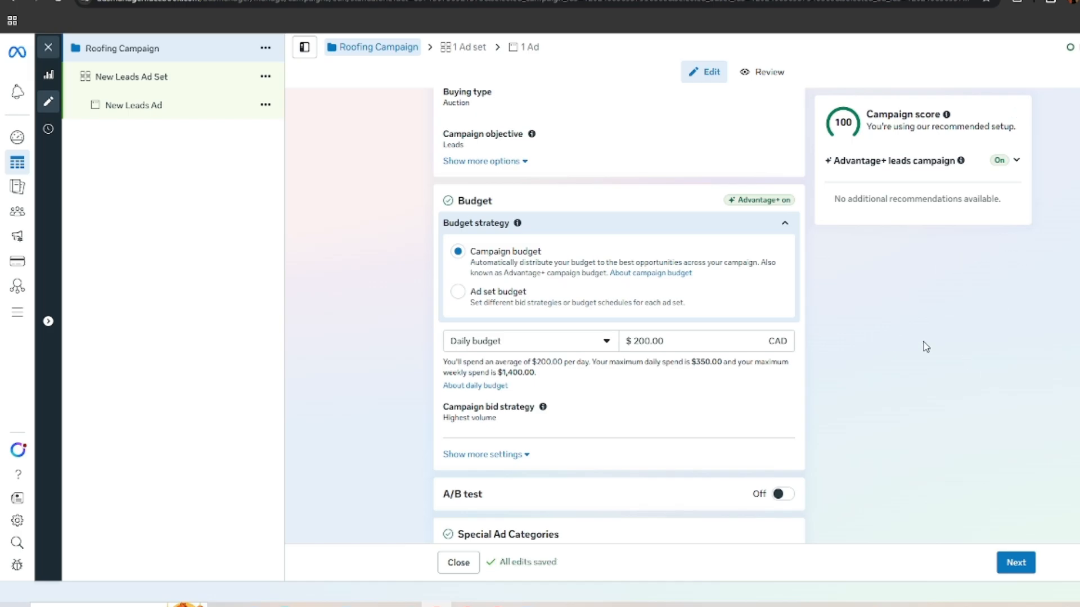
Step: Proceed to the ad set level and rename the ad set "Roofing Ad Set"
scroll(747, 306, "down", 2)
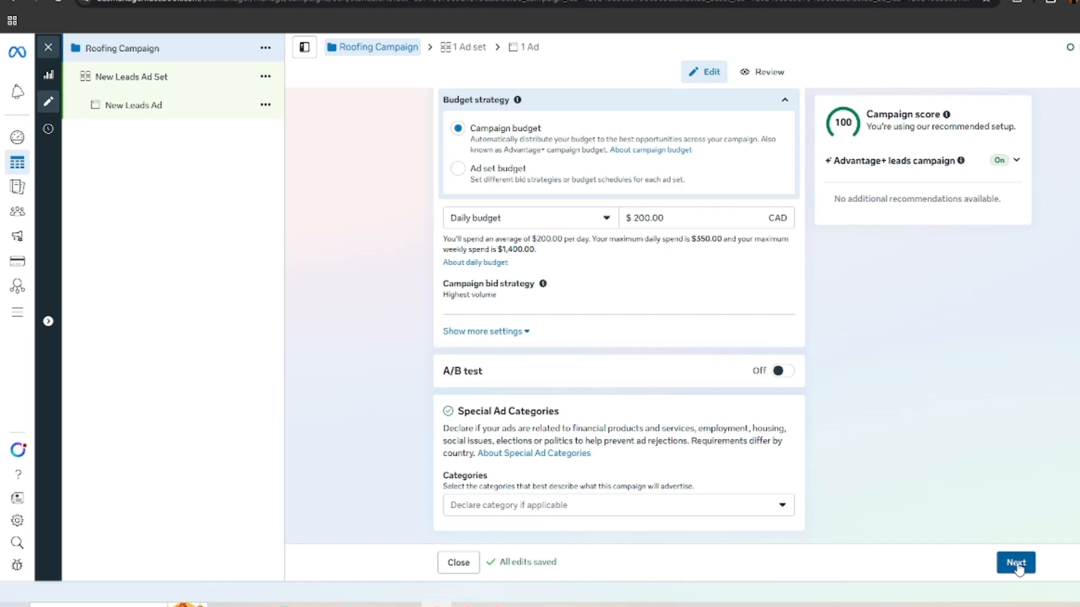
left_click(1039, 566)
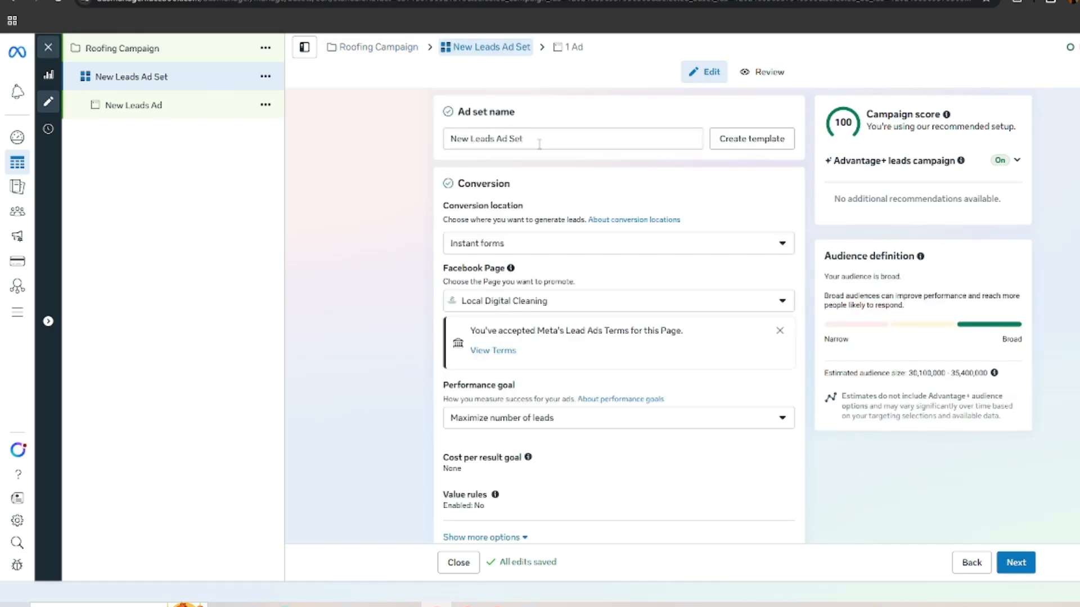
triple_click(559, 138)
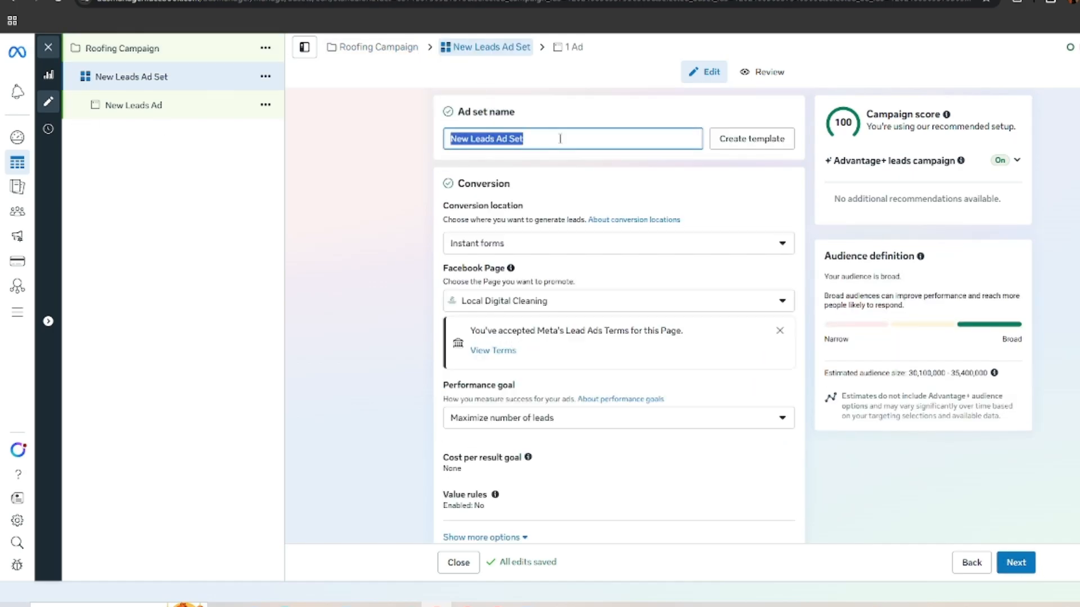
type("Roofing")
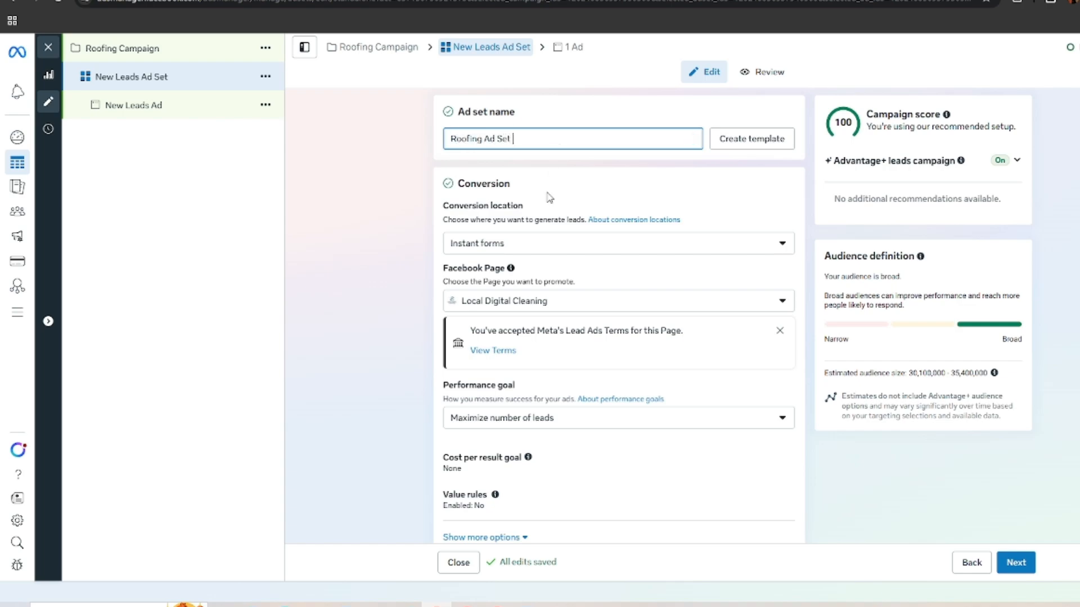
left_click(393, 246)
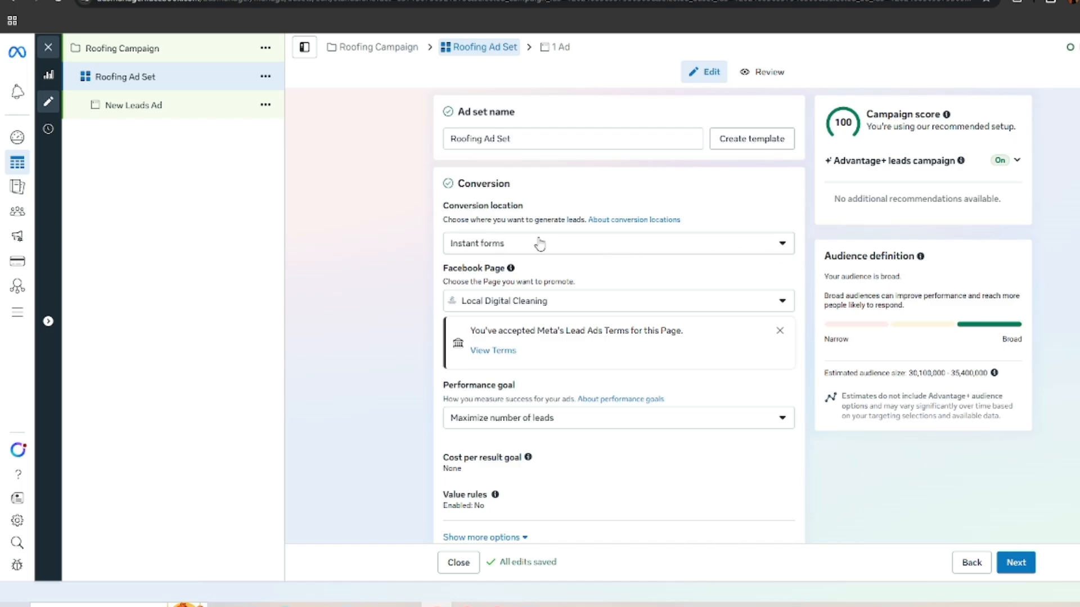
Step: Change the ad set's audience location from Canada to Toronto, Ontario, Canada
scroll(681, 232, "down", 2)
scroll(698, 240, "down", 2)
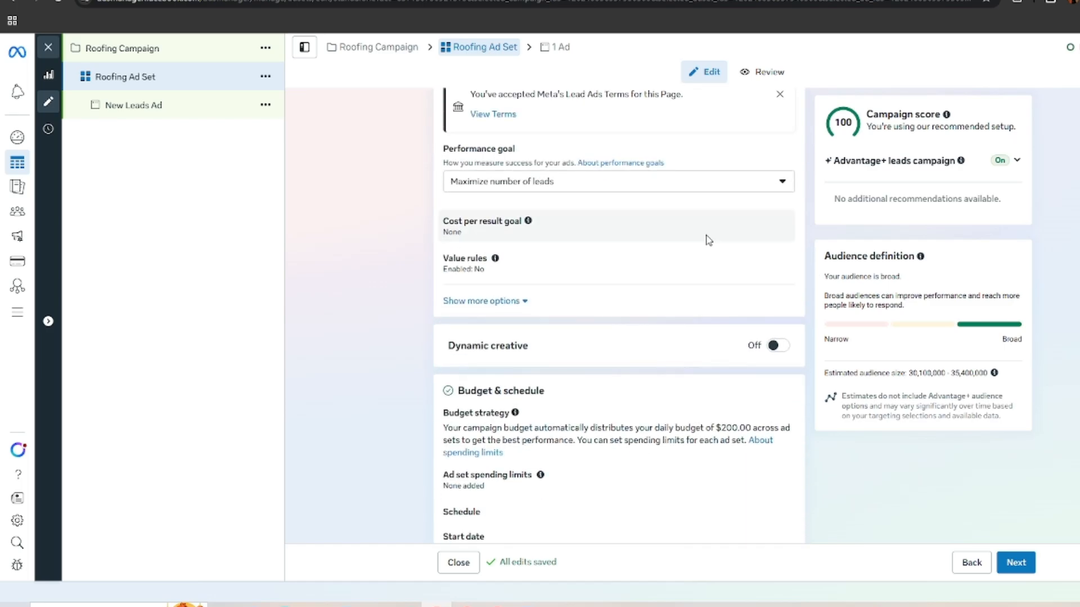
scroll(535, 214, "up", 2)
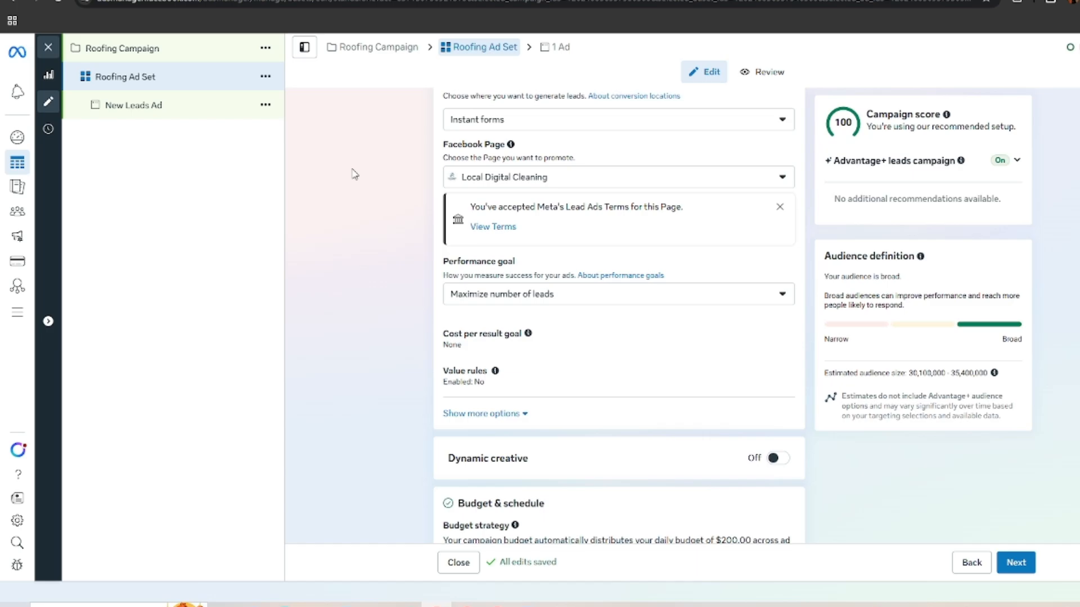
scroll(728, 304, "down", 3)
scroll(616, 331, "down", 2)
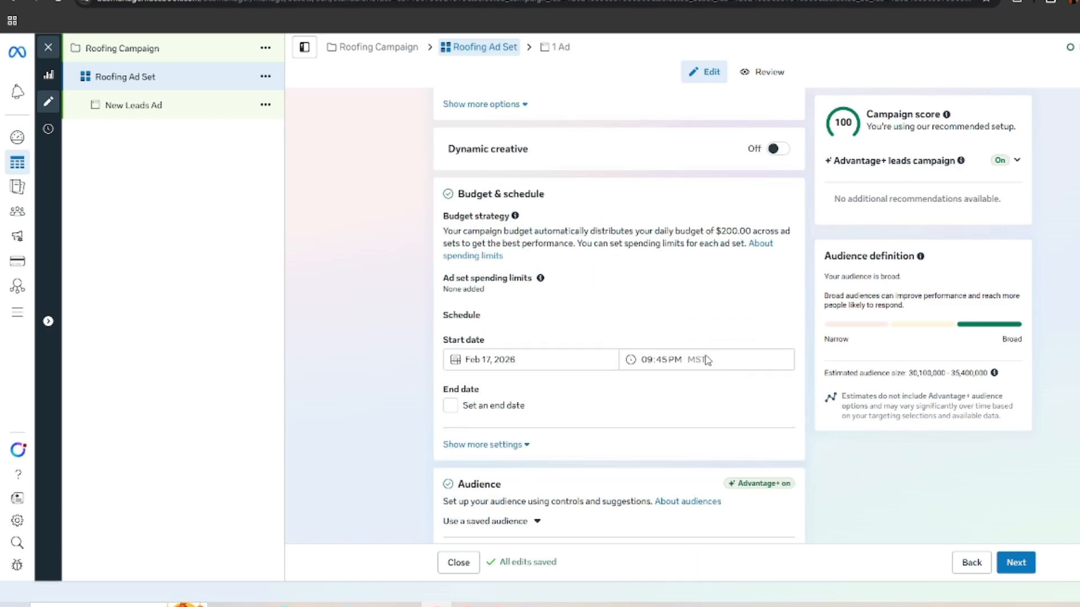
scroll(635, 339, "up", 2)
scroll(506, 377, "down", 1)
scroll(614, 344, "down", 7)
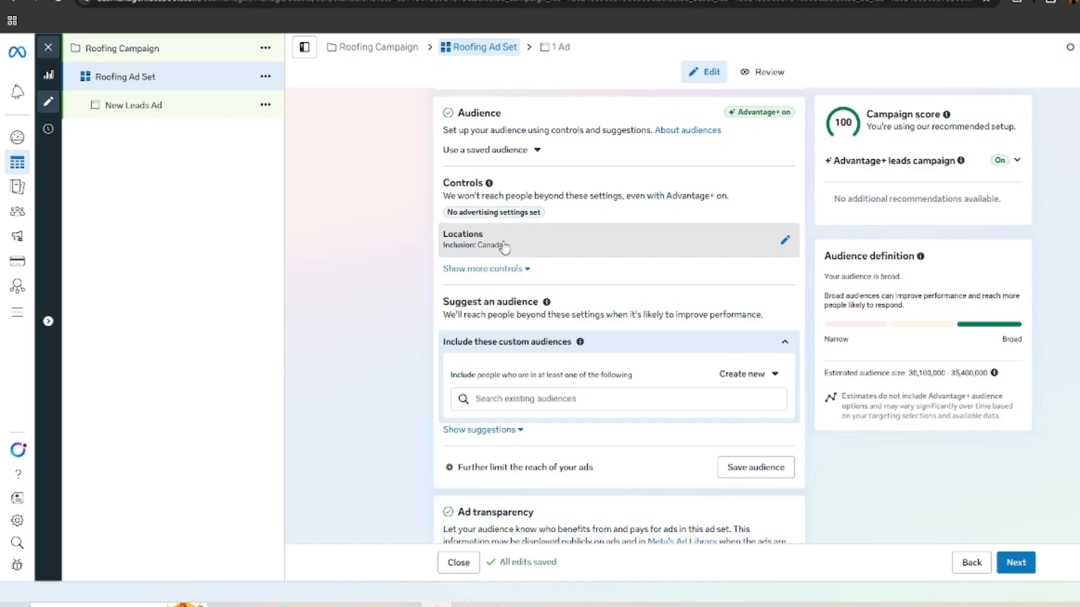
left_click(495, 243)
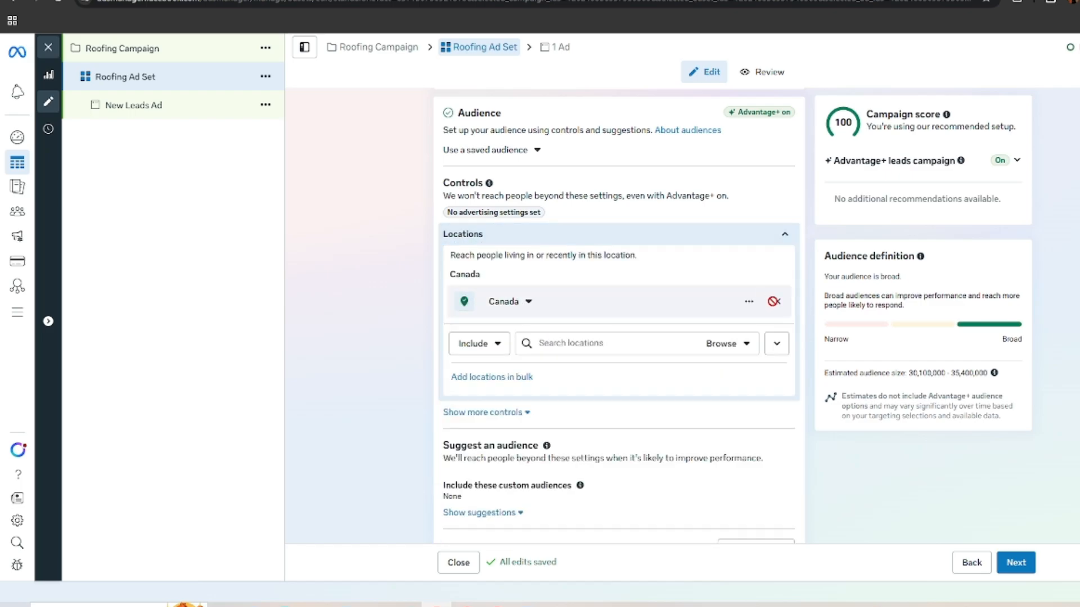
left_click(622, 342)
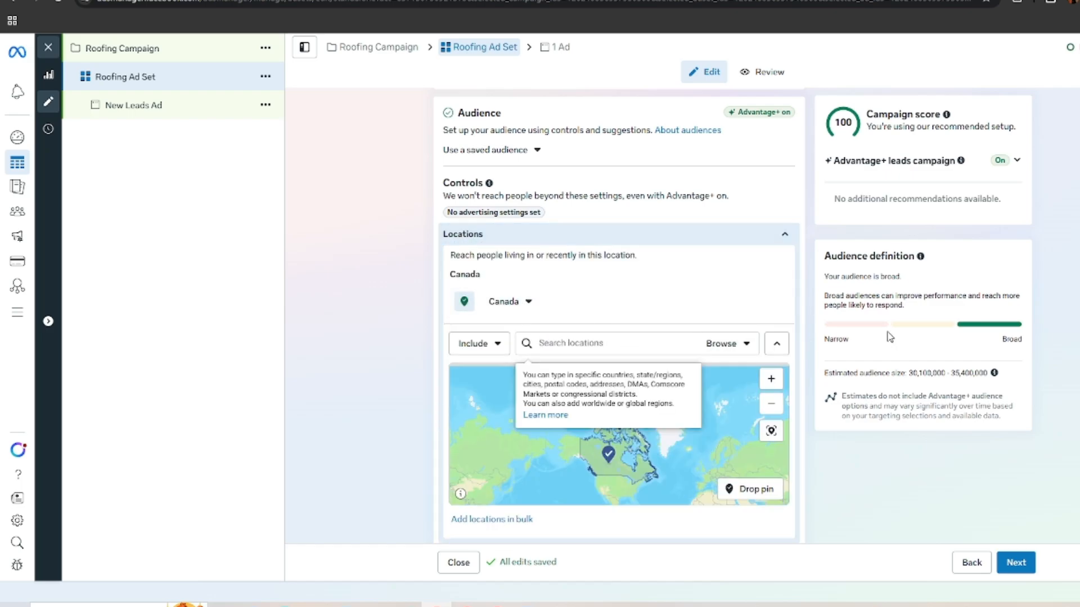
type("toronto")
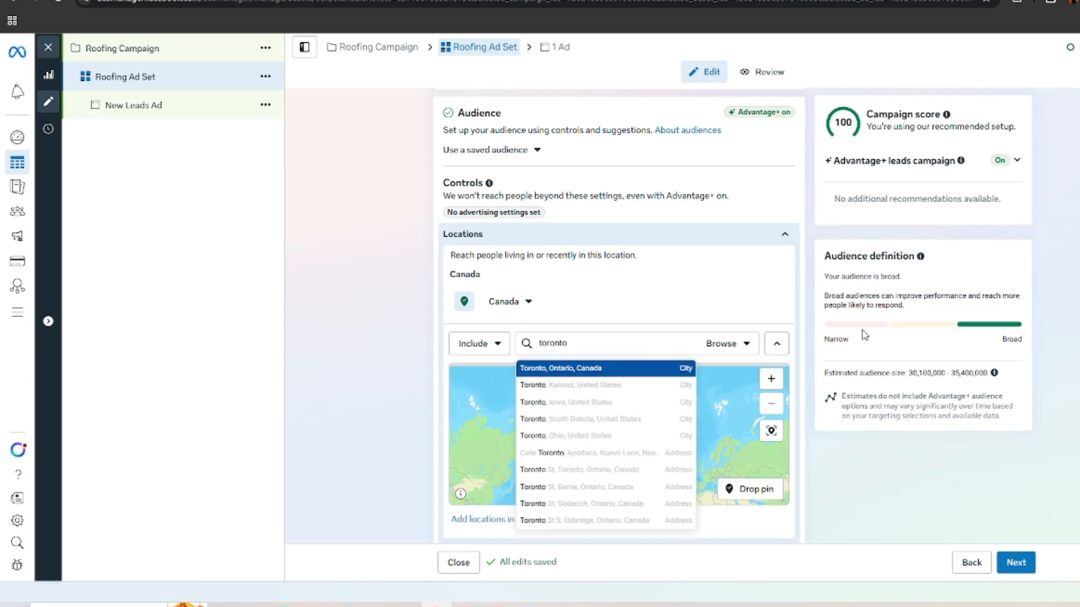
left_click(609, 368)
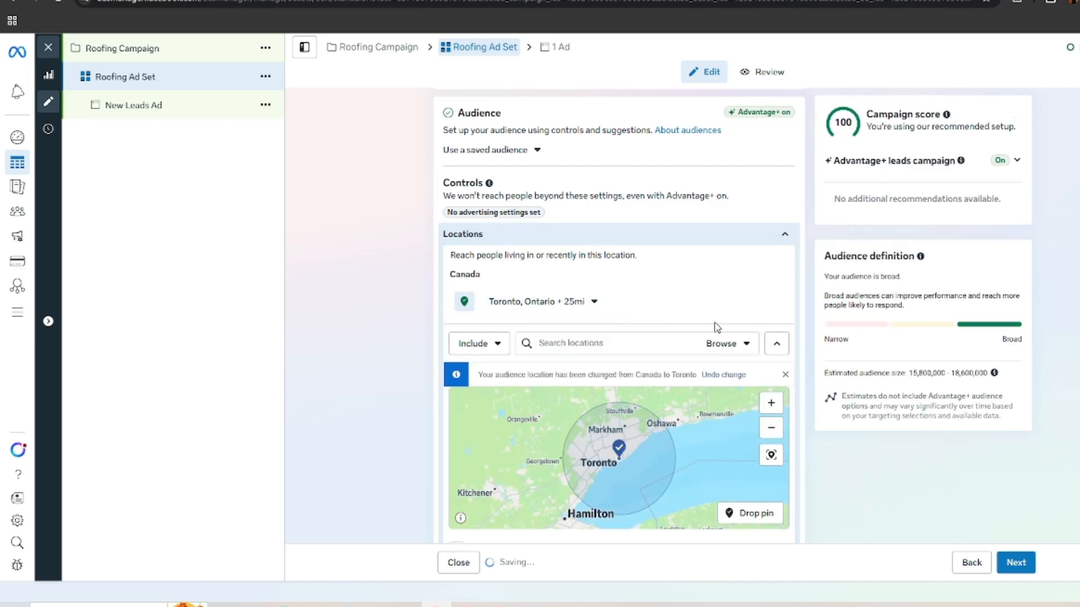
Step: Limit the Toronto targeting to the current city only instead of cities within a radius
scroll(713, 328, "down", 1)
left_click(594, 240)
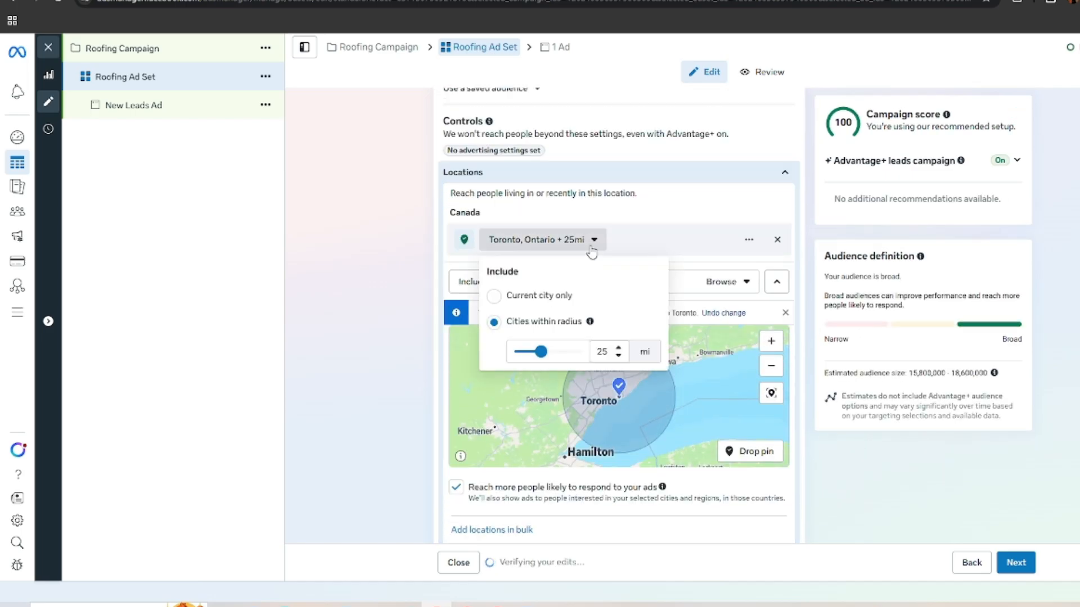
left_click(535, 297)
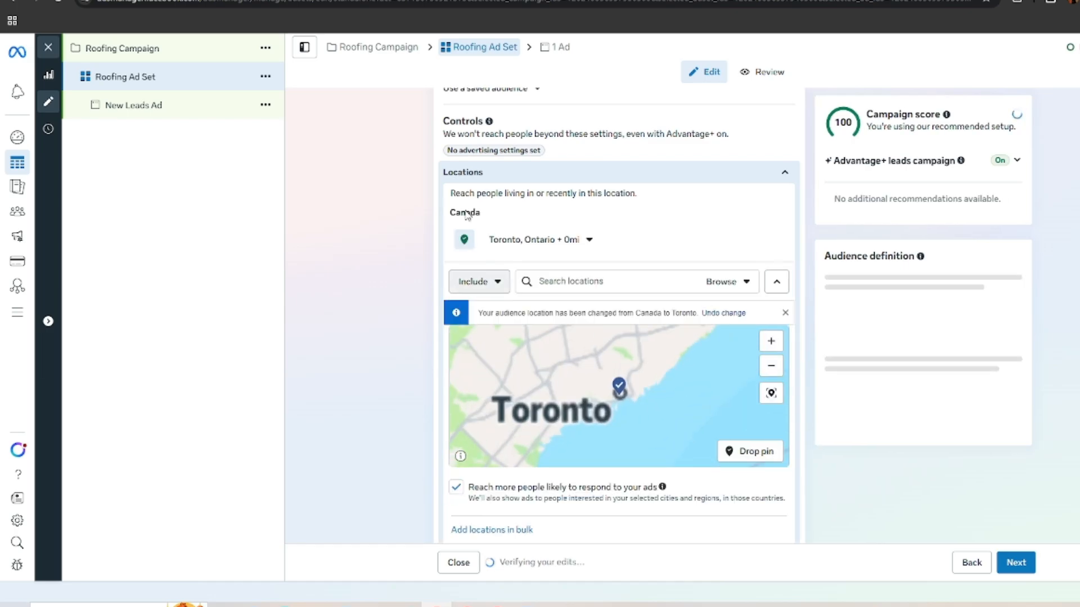
Step: Add Mississauga, Ontario as a second included audience location
right_click(752, 431)
left_click(652, 400)
left_click_drag(557, 378, 637, 400)
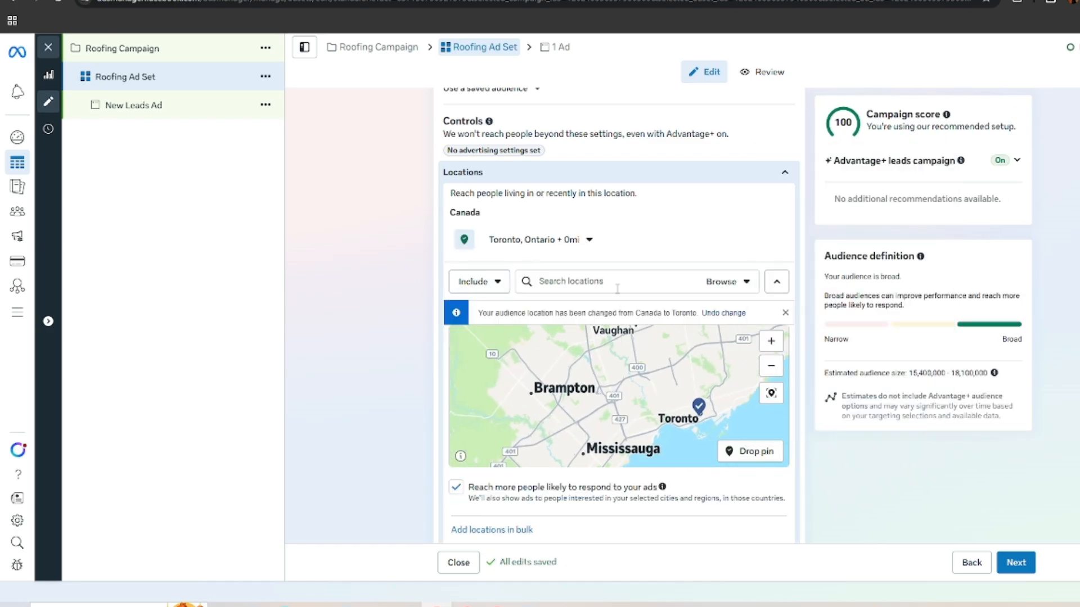
type("mississauga")
left_click(609, 307)
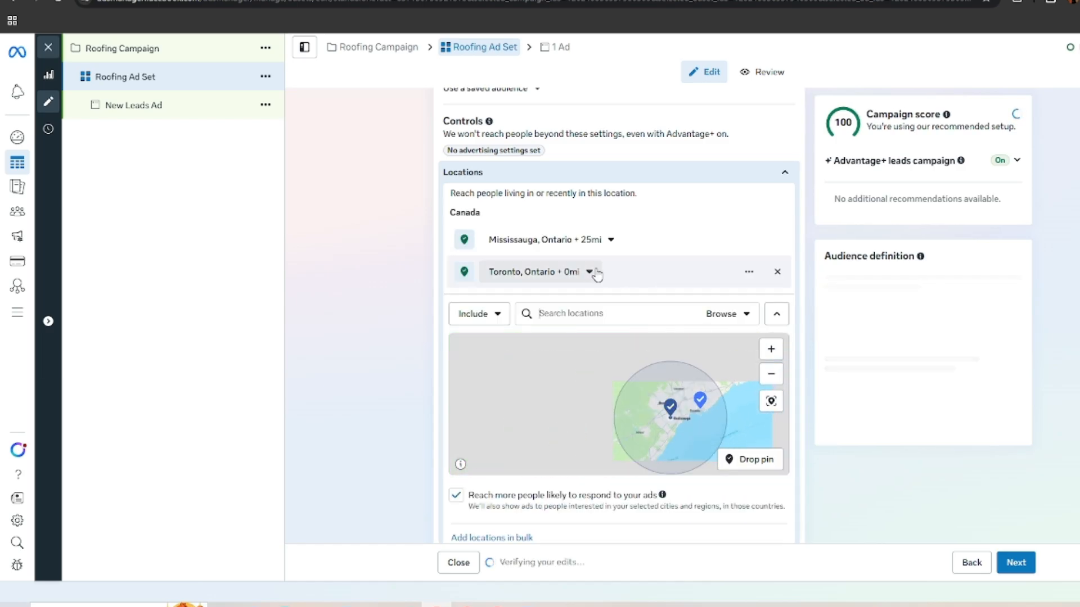
right_click(678, 395)
left_click(595, 276)
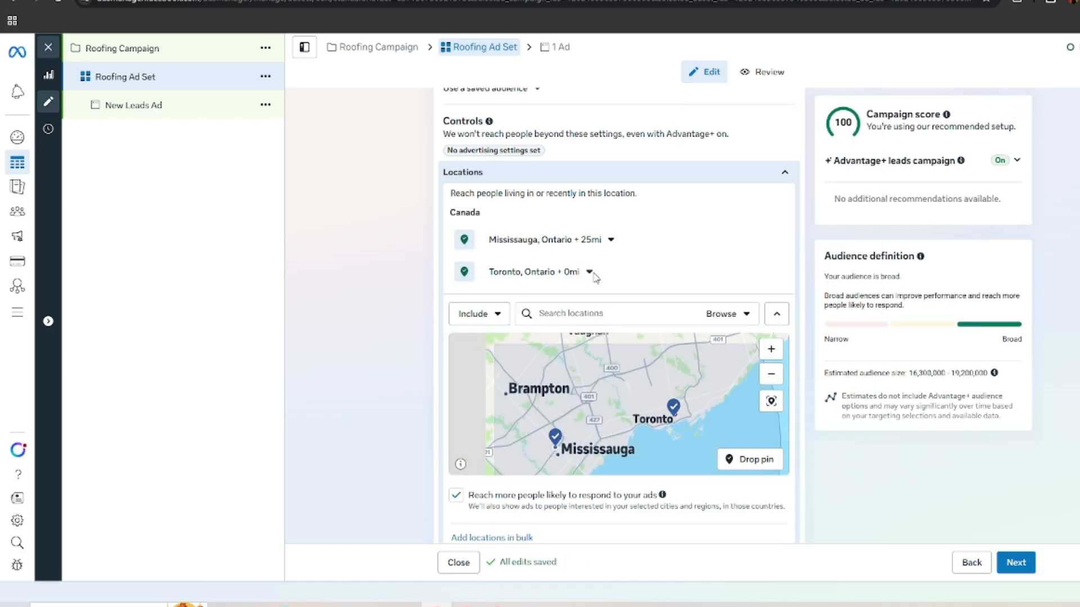
Step: Limit Mississauga to the current city only and turn it into an excluded location
left_click(611, 240)
left_click(559, 294)
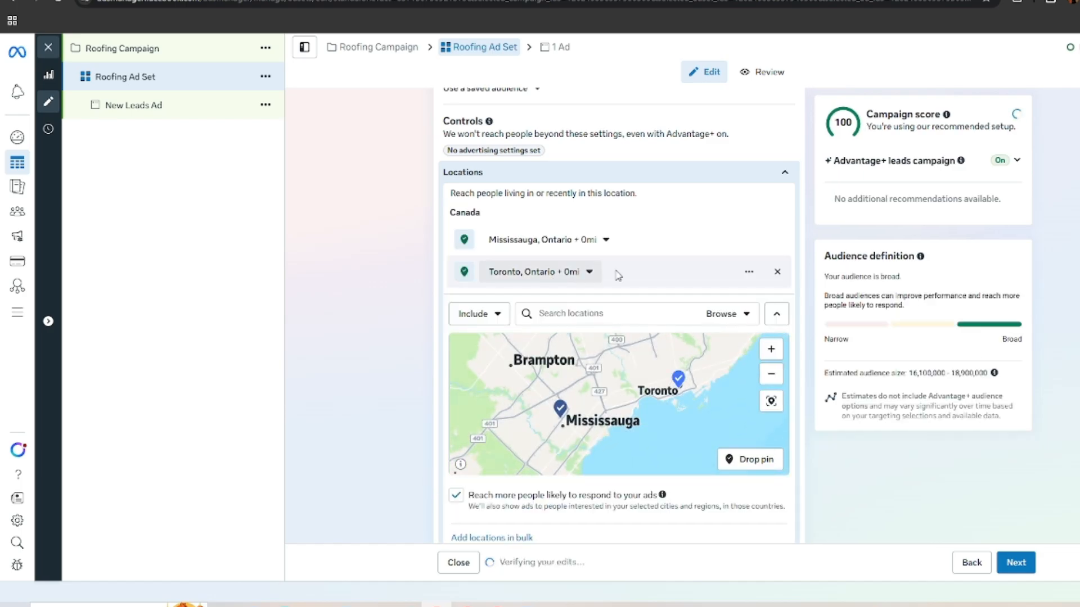
left_click(749, 240)
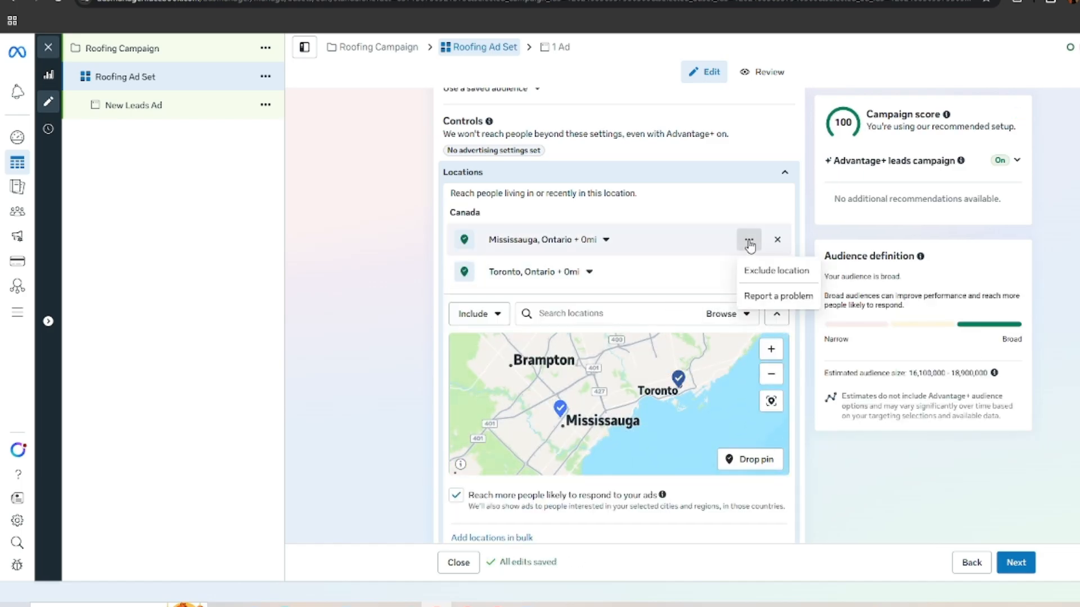
left_click(763, 271)
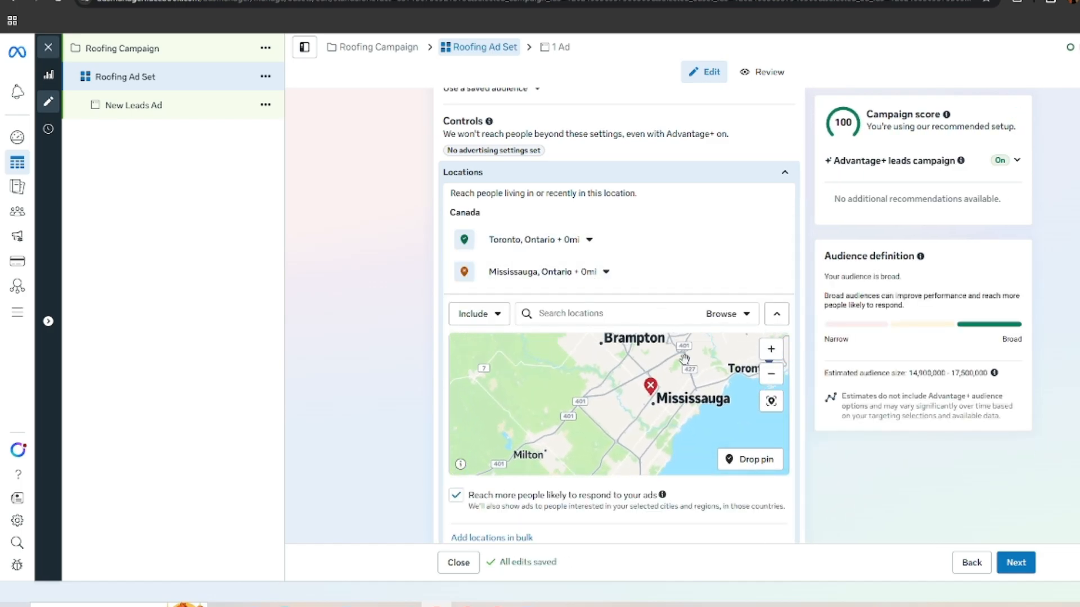
Step: Examine the location map around included Toronto and excluded Mississauga to check the targeted area
left_click_drag(688, 365, 639, 456)
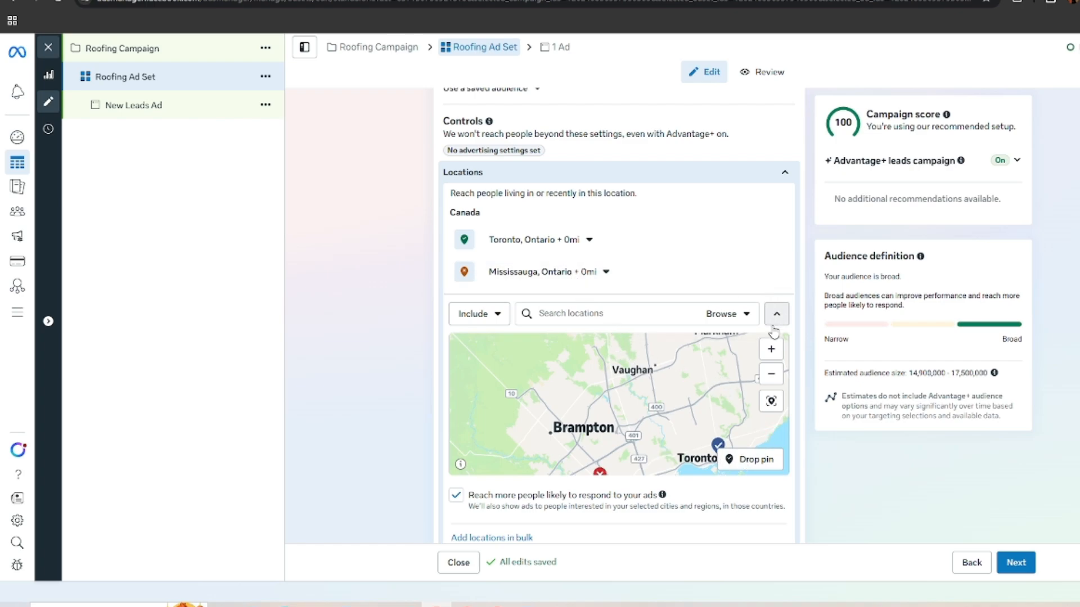
left_click_drag(697, 400, 444, 494)
left_click_drag(579, 405, 746, 328)
left_click_drag(636, 396, 699, 349)
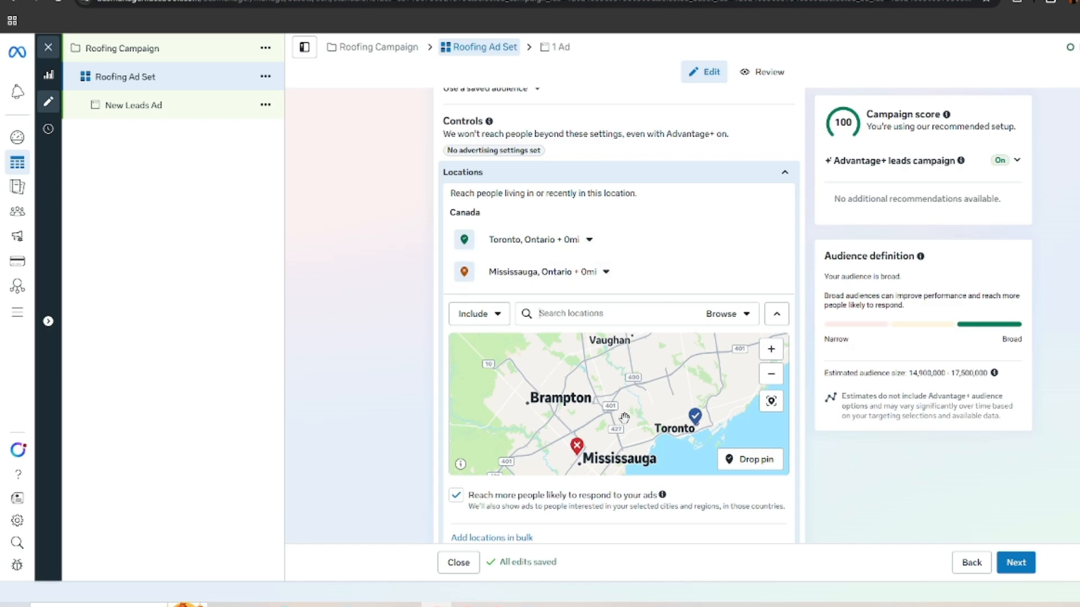
type("M")
key("BackSpace")
scroll(653, 374, "up", 5)
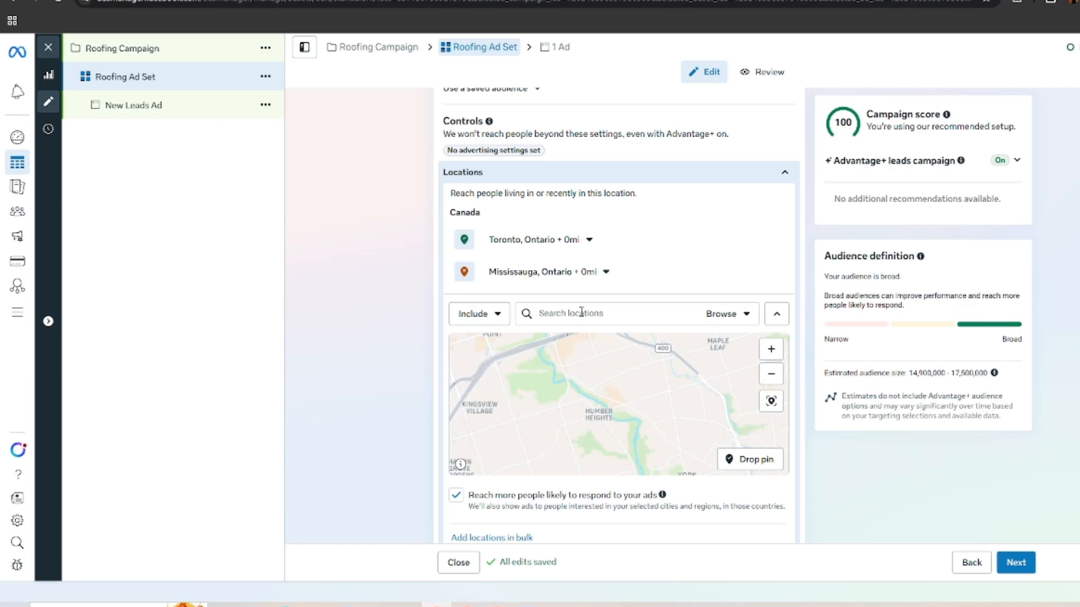
scroll(629, 408, "down", 3)
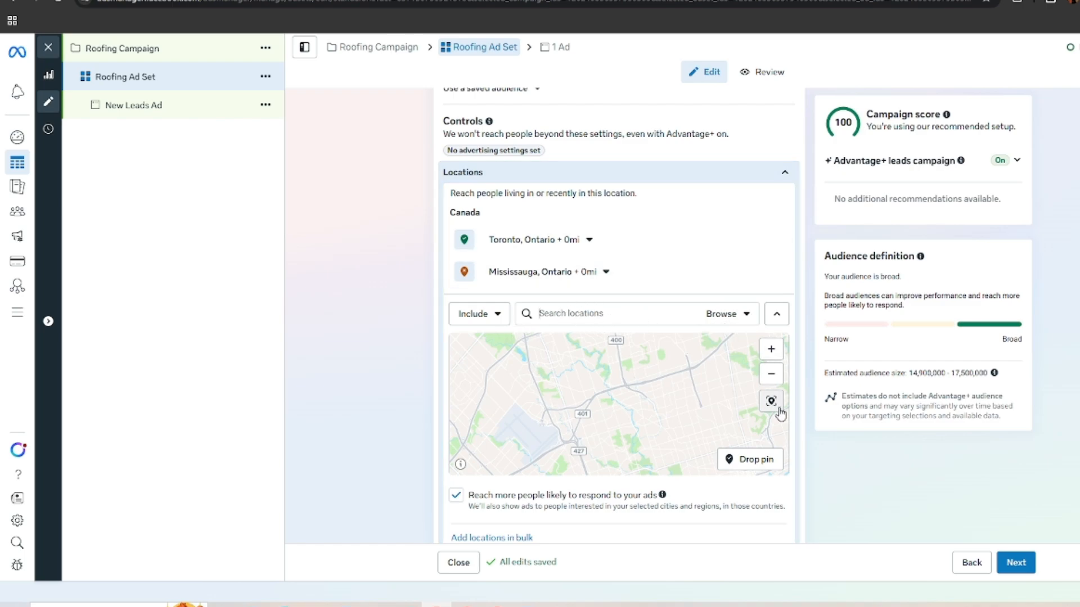
scroll(634, 448, "down", 5)
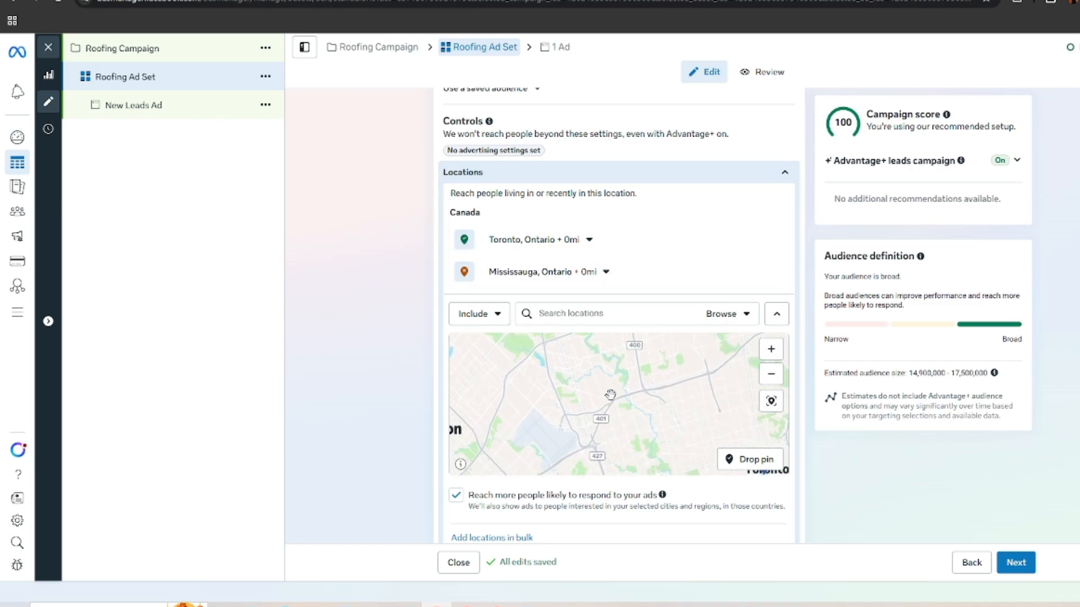
scroll(700, 212, "down", 2)
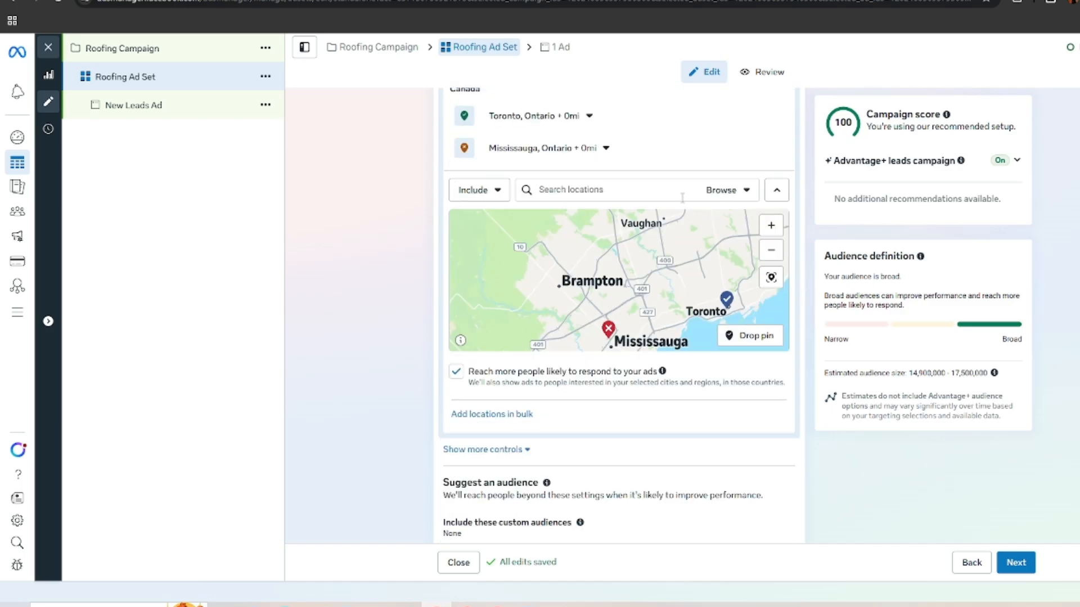
Step: Turn off reaching more people likely to respond to the ads beyond the selected locations
scroll(721, 402, "up", 2)
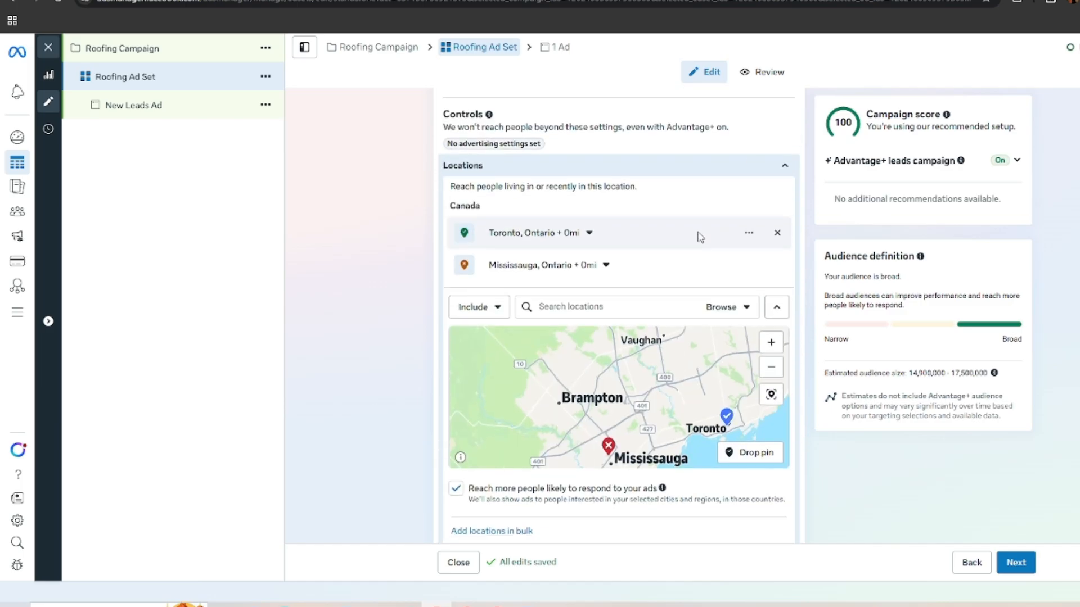
scroll(699, 234, "down", 1)
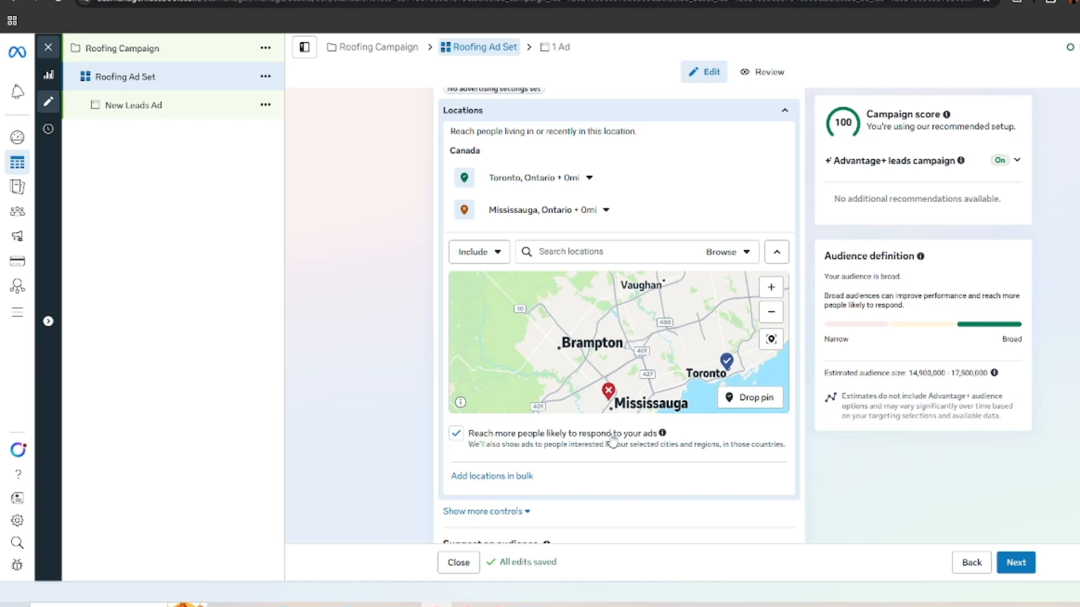
left_click(456, 434)
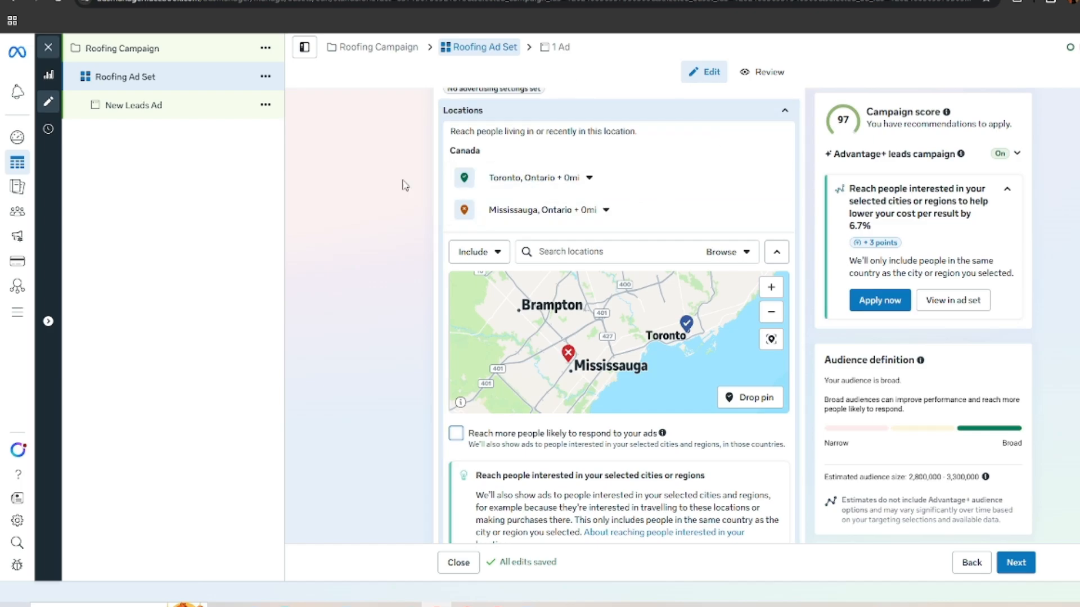
Step: Restrict the ad set's placements to mobile devices, and only when they are connected to Wi-Fi
scroll(700, 417, "down", 6)
scroll(701, 396, "down", 4)
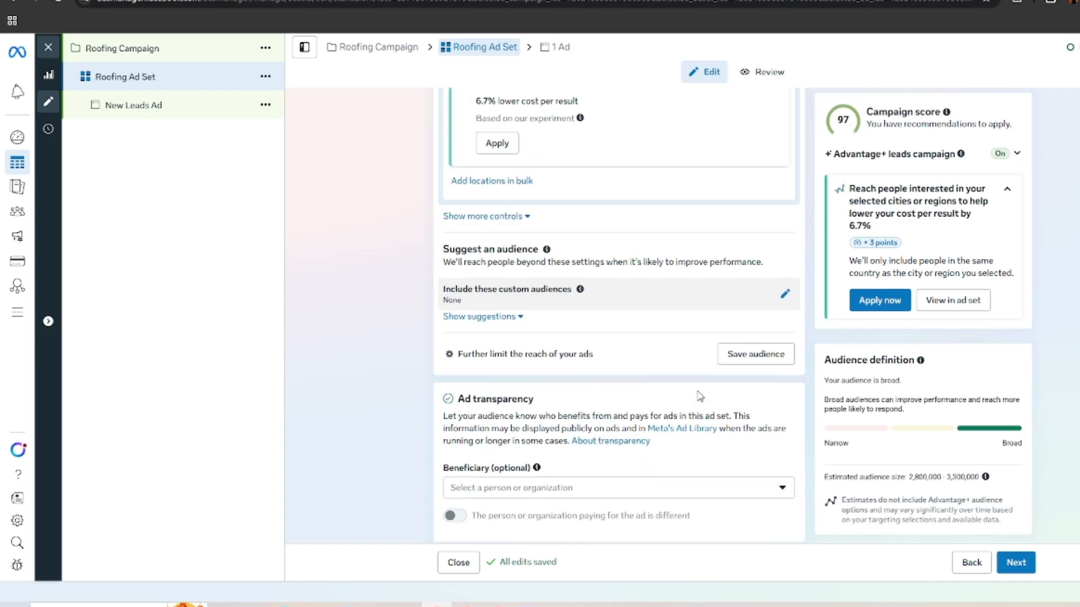
left_click(483, 498)
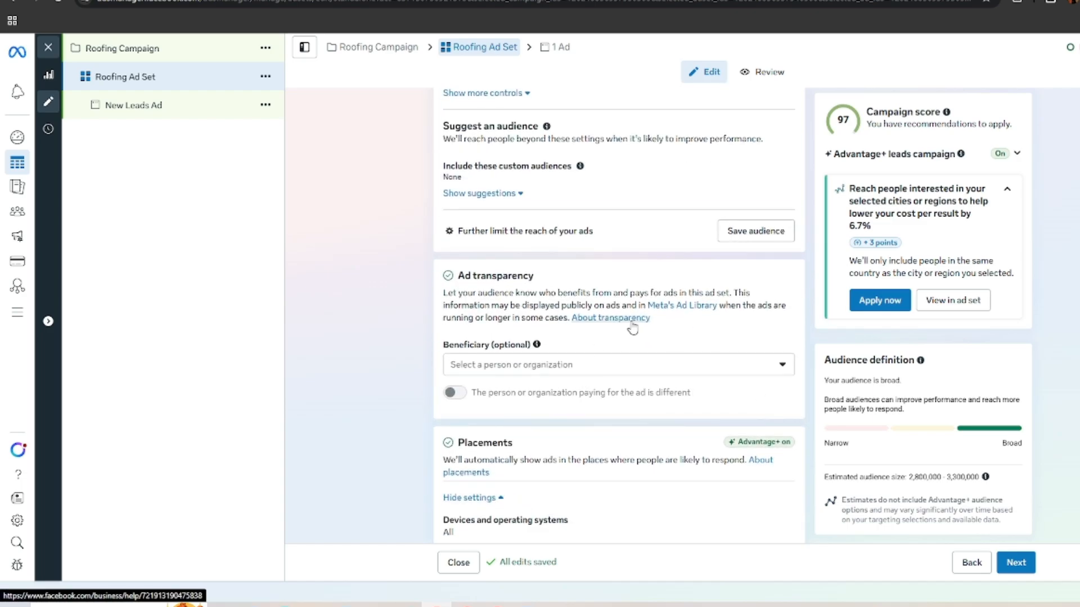
scroll(571, 320, "down", 4)
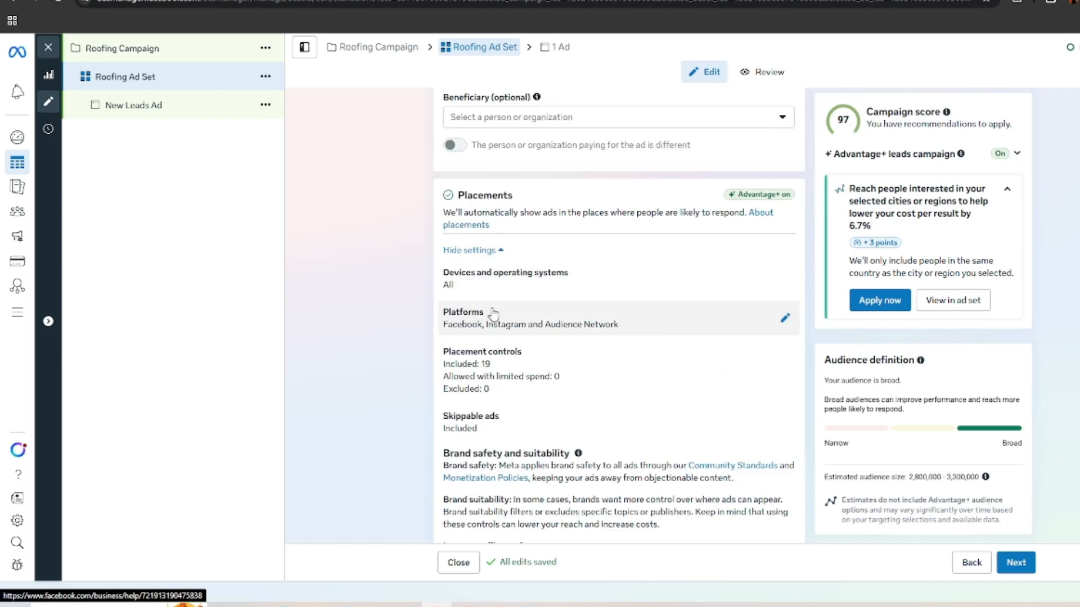
left_click(599, 286)
left_click(617, 313)
left_click(469, 356)
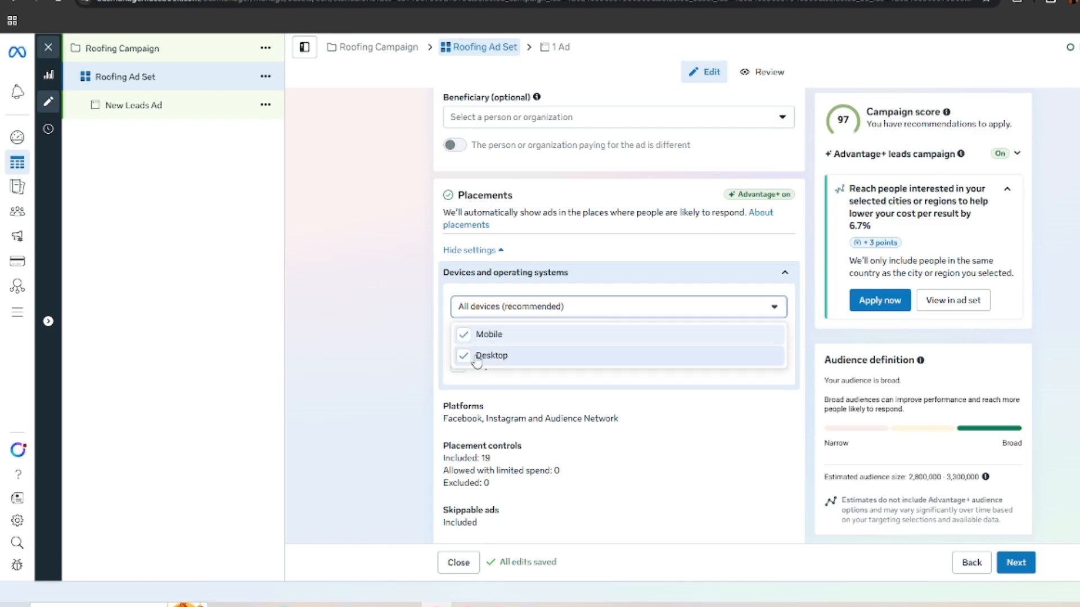
left_click(341, 295)
scroll(574, 378, "down", 4)
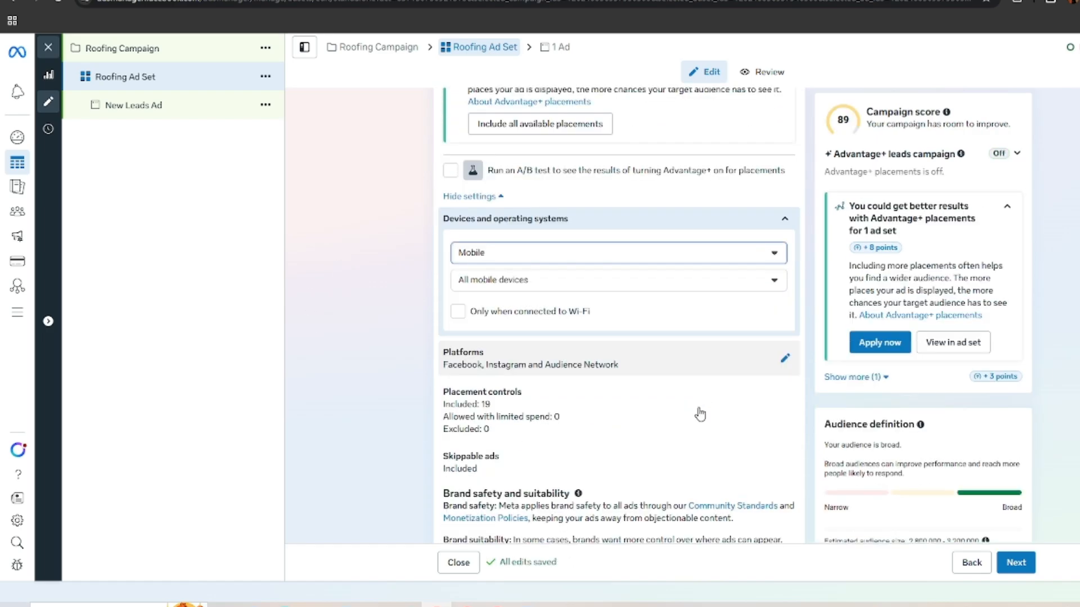
left_click(458, 276)
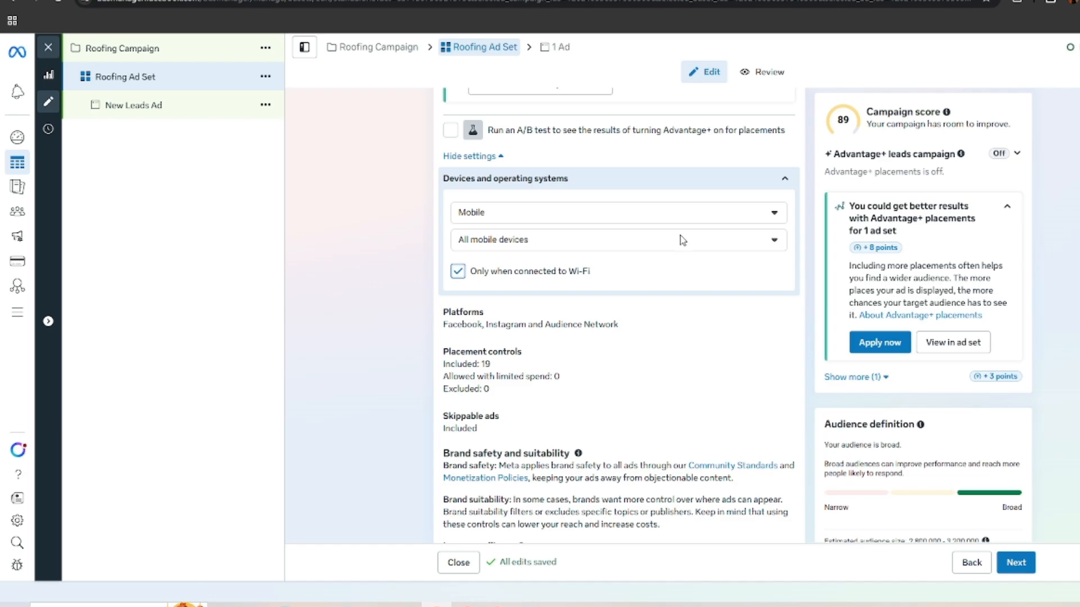
left_click(576, 224)
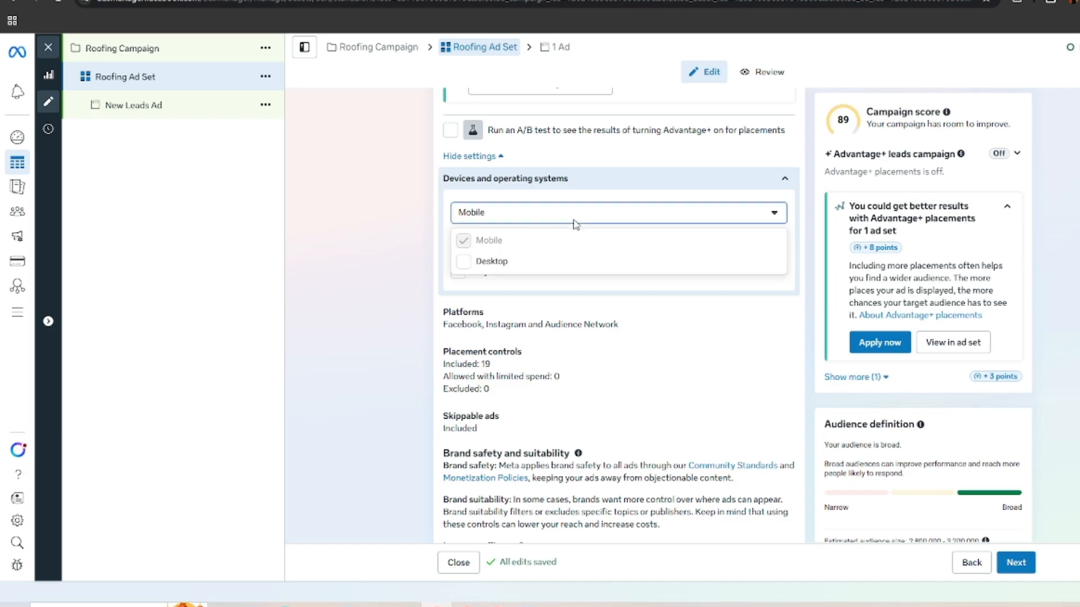
left_click(387, 231)
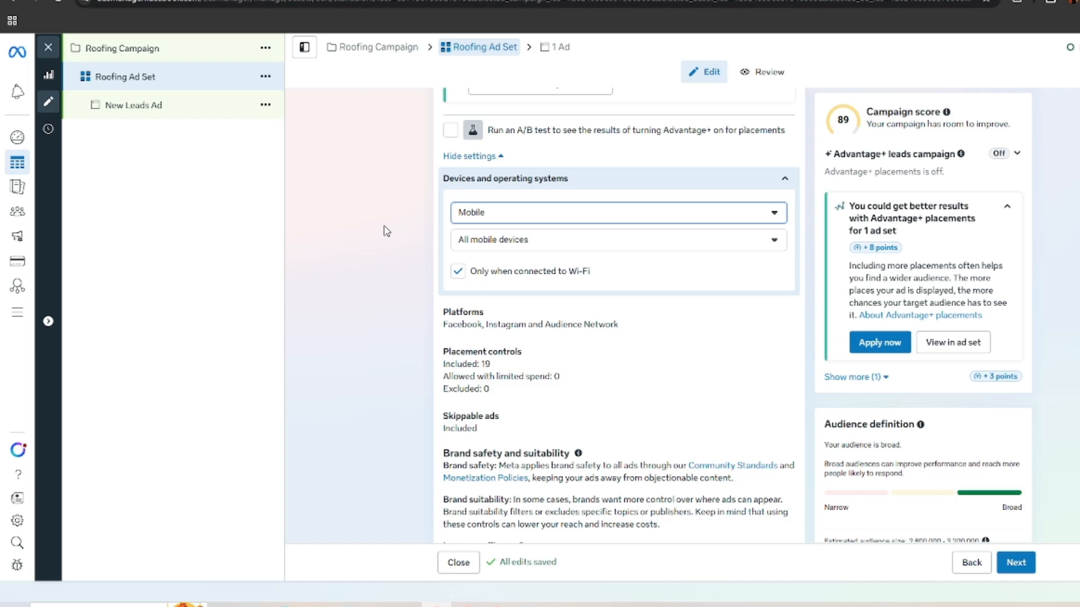
left_click(377, 221)
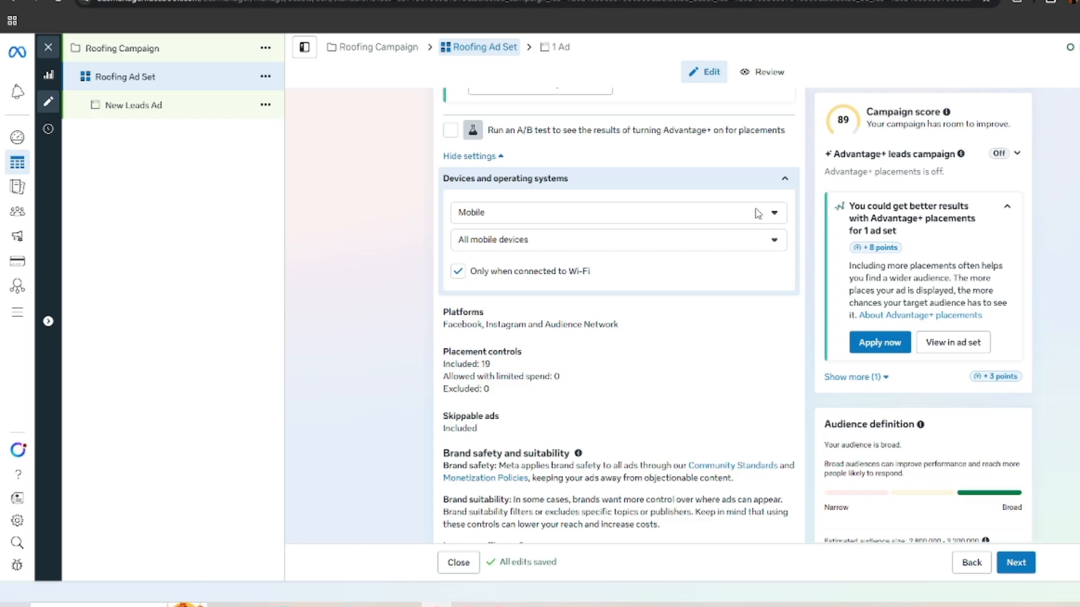
left_click(690, 217)
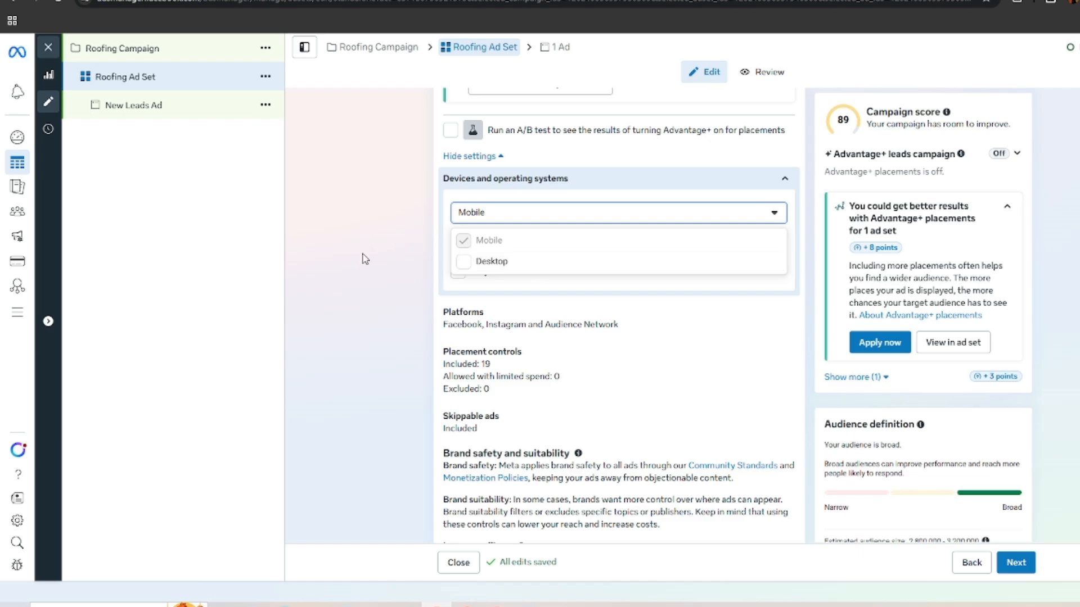
left_click(366, 234)
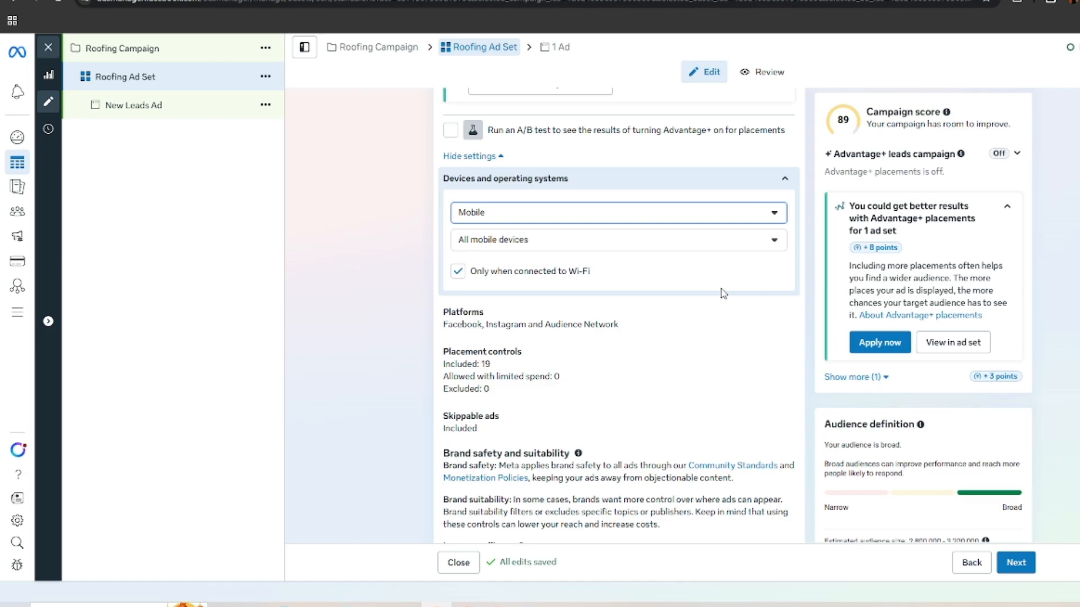
Step: Remove Audience Network from the placement platforms and disallow limited spend to excluded placements
scroll(723, 292, "down", 3)
left_click(576, 265)
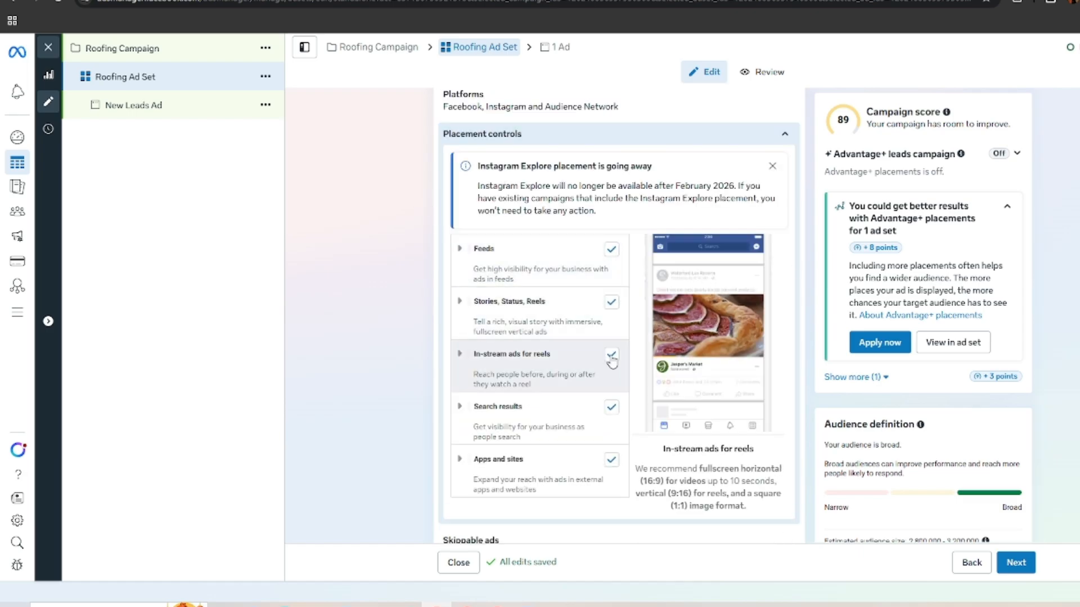
left_click(586, 108)
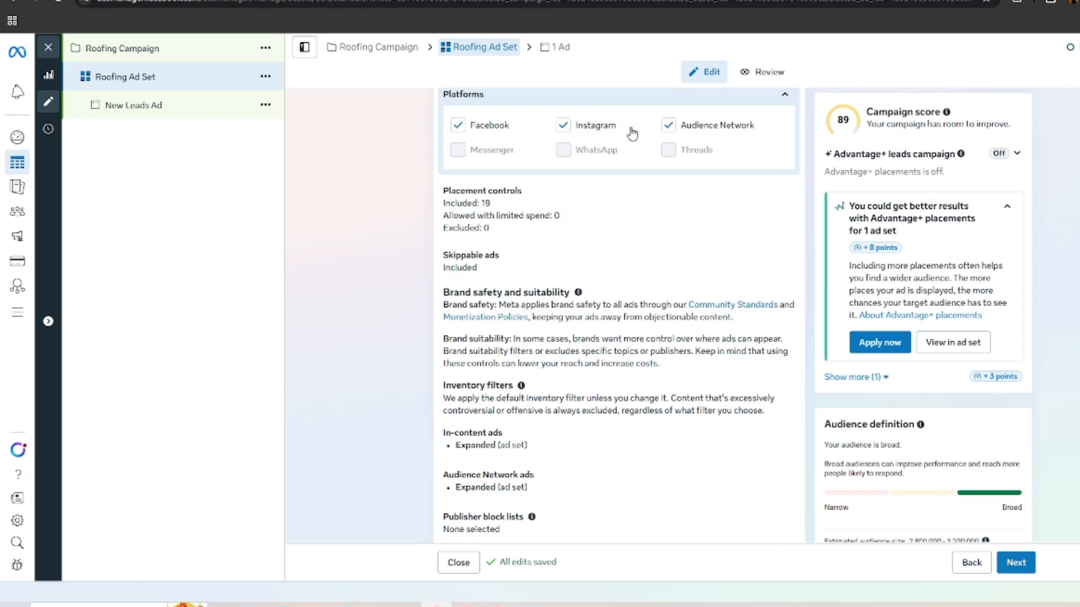
left_click(668, 126)
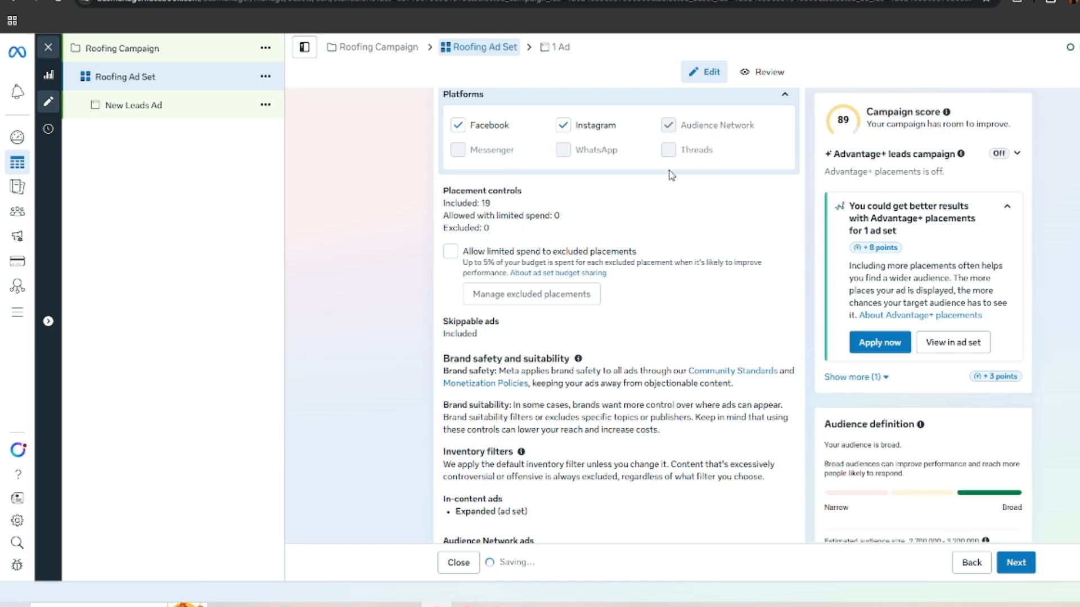
scroll(579, 379, "down", 3)
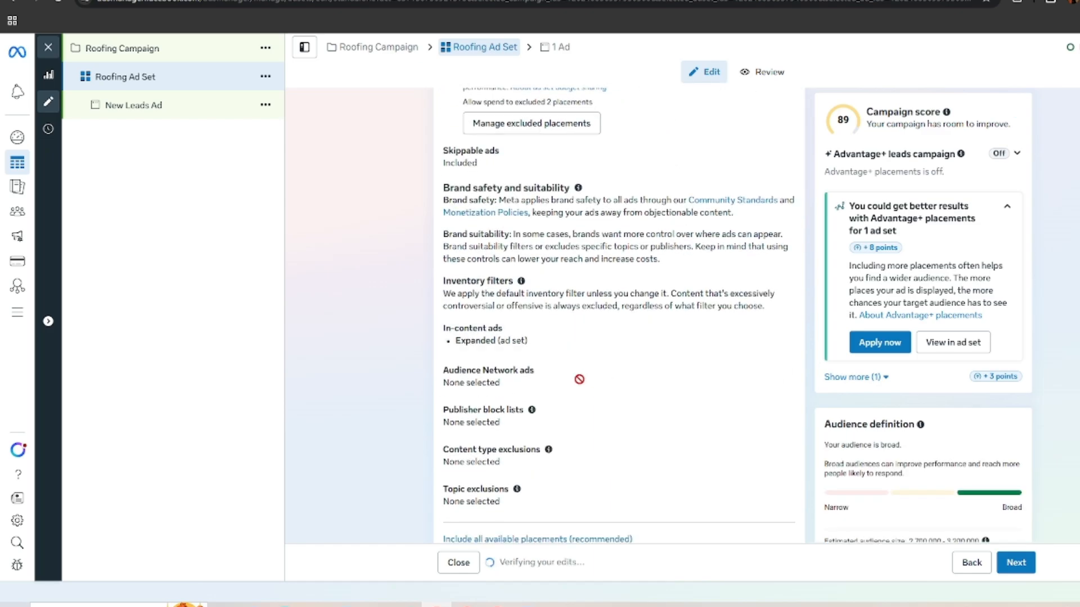
scroll(579, 379, "up", 4)
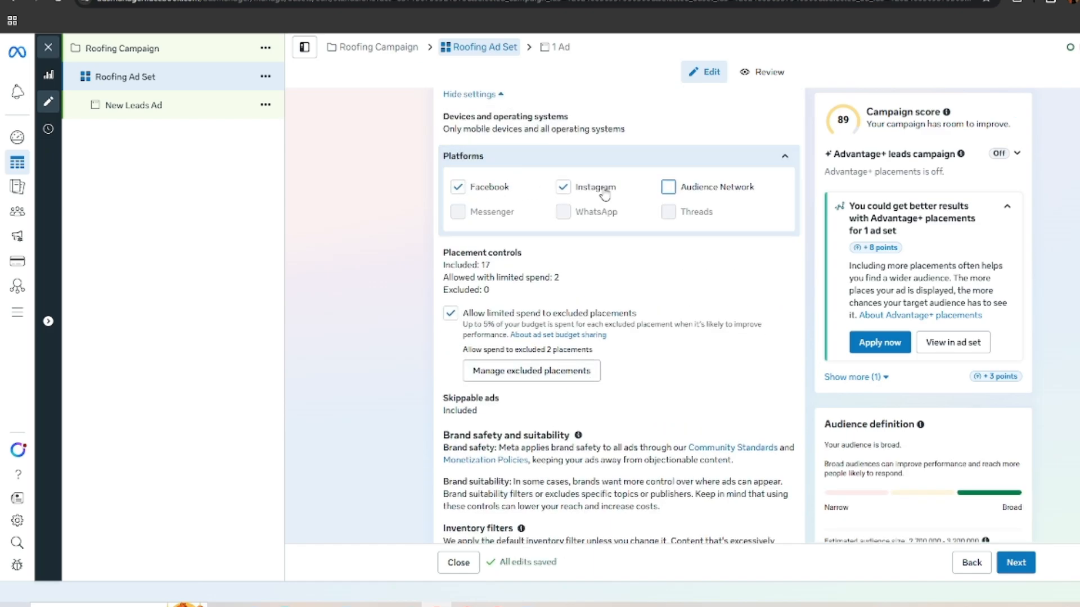
left_click(450, 313)
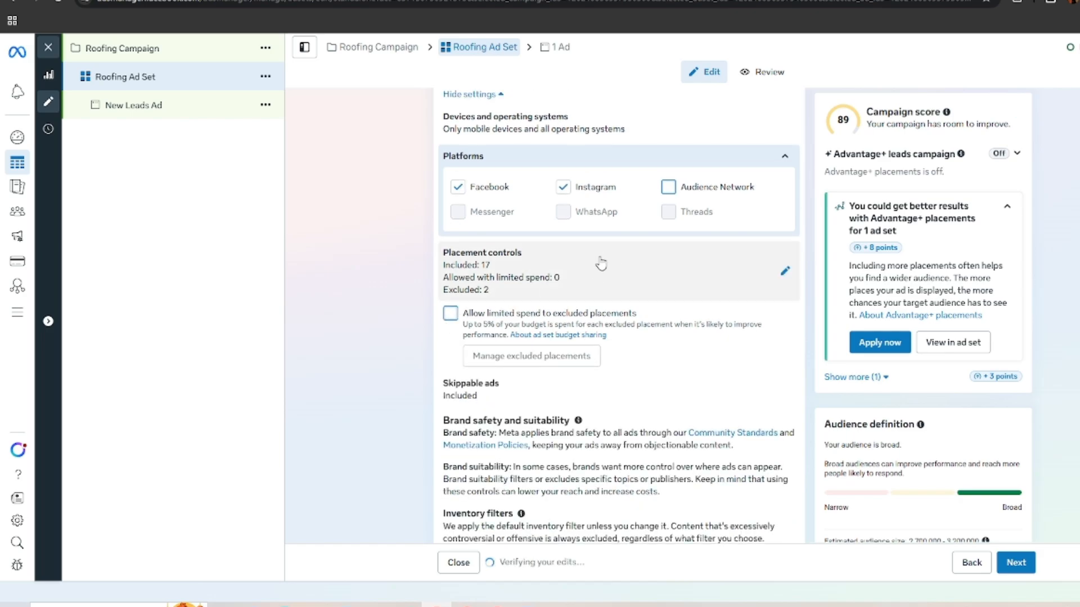
Step: Exclude Search results and In-stream ads for reels in the ad set's placement controls
left_click(601, 264)
scroll(635, 282, "down", 1)
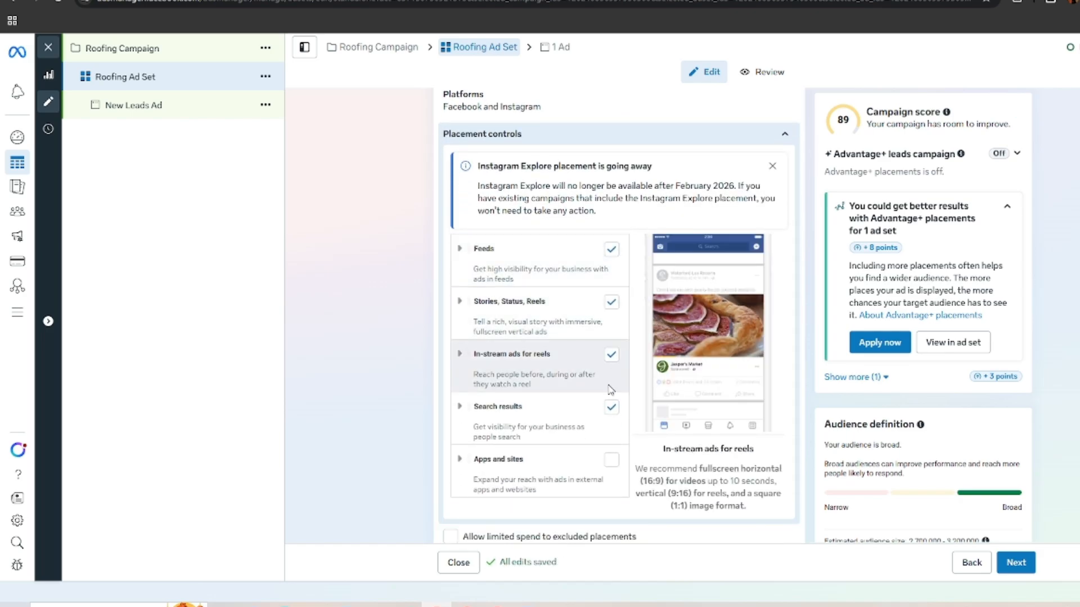
left_click(612, 407)
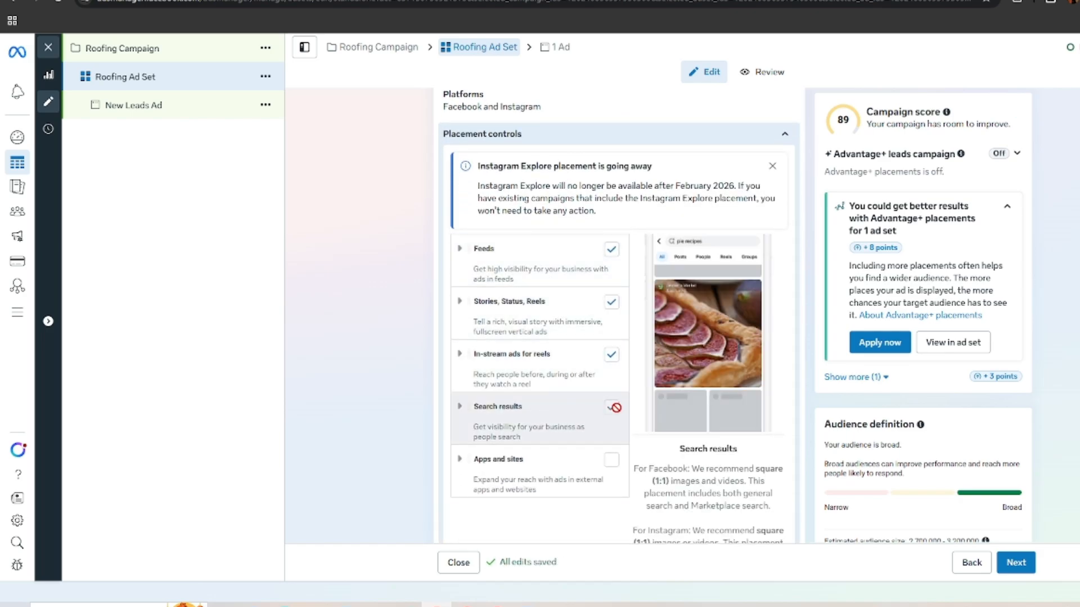
left_click(611, 355)
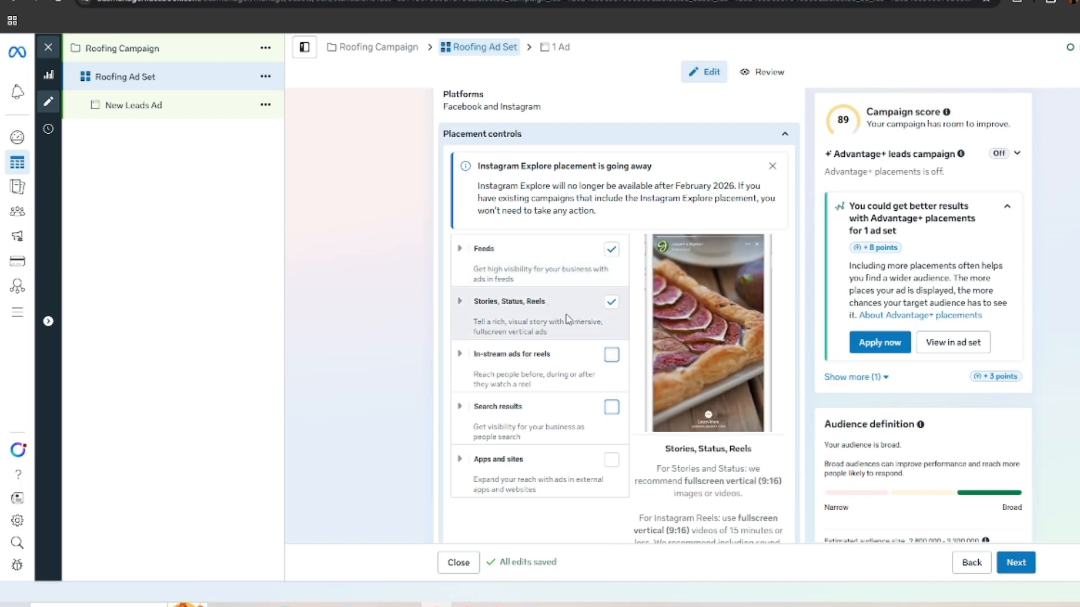
Step: Proceed from the ad set to its ad and rename the ad to Ad 1
scroll(599, 211, "down", 2)
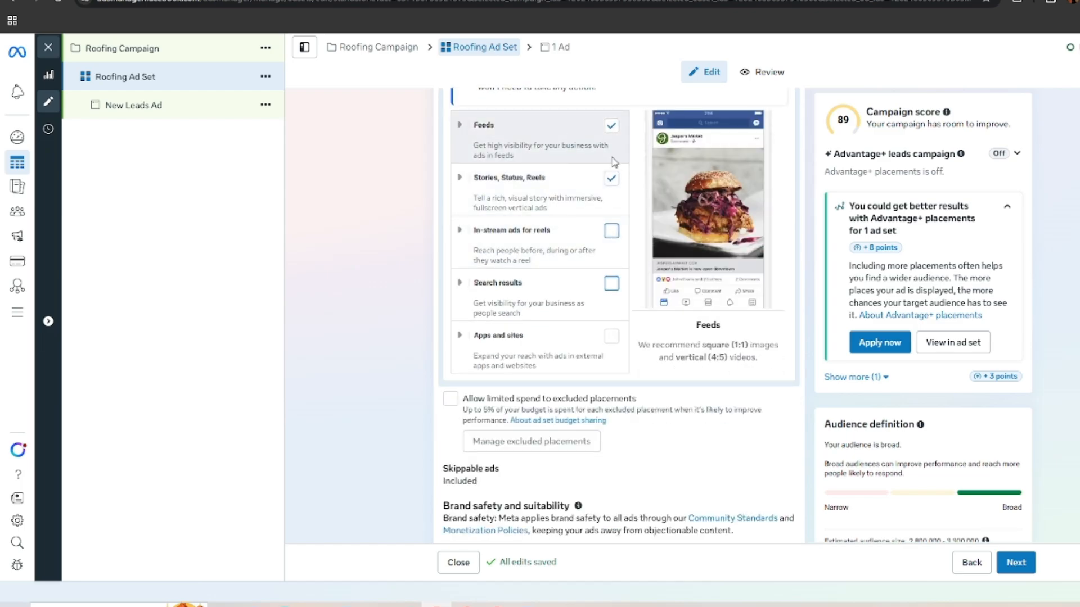
scroll(552, 138, "down", 5)
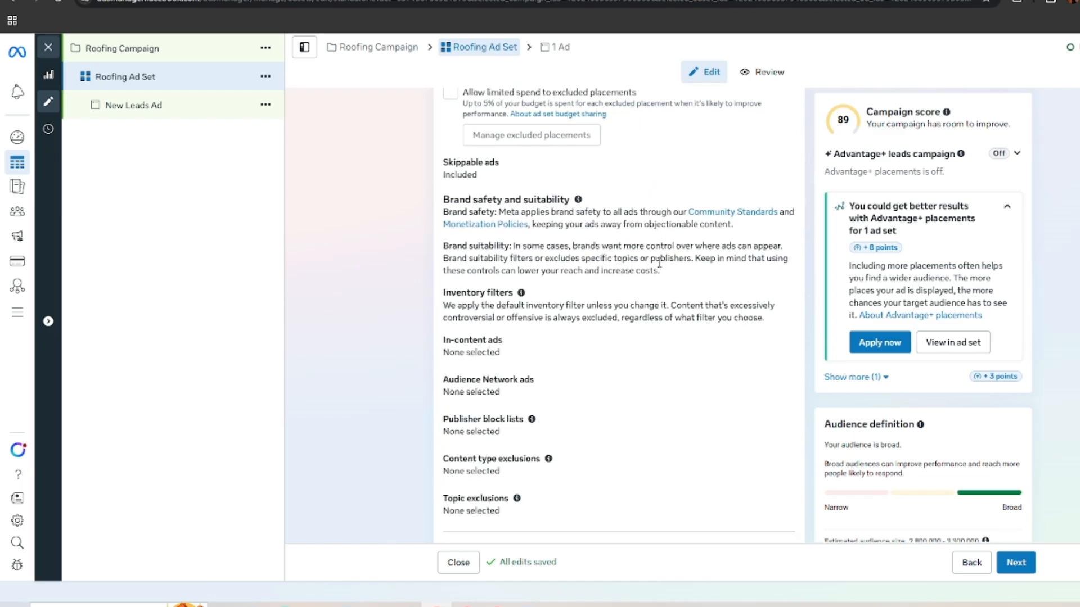
scroll(619, 373, "up", 6)
scroll(619, 373, "up", 1)
scroll(619, 373, "down", 5)
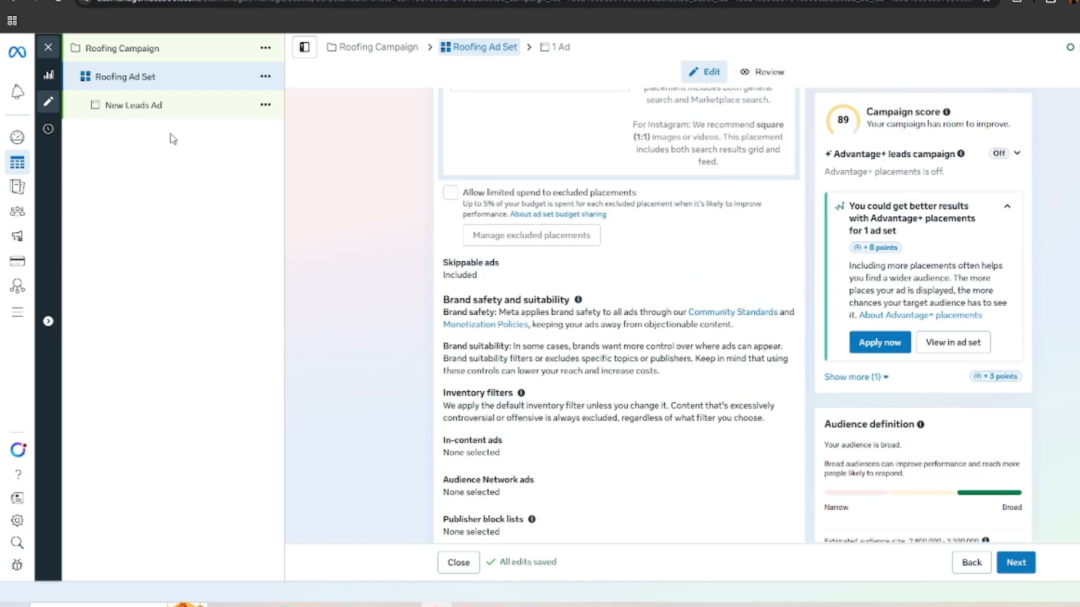
scroll(606, 291, "down", 2)
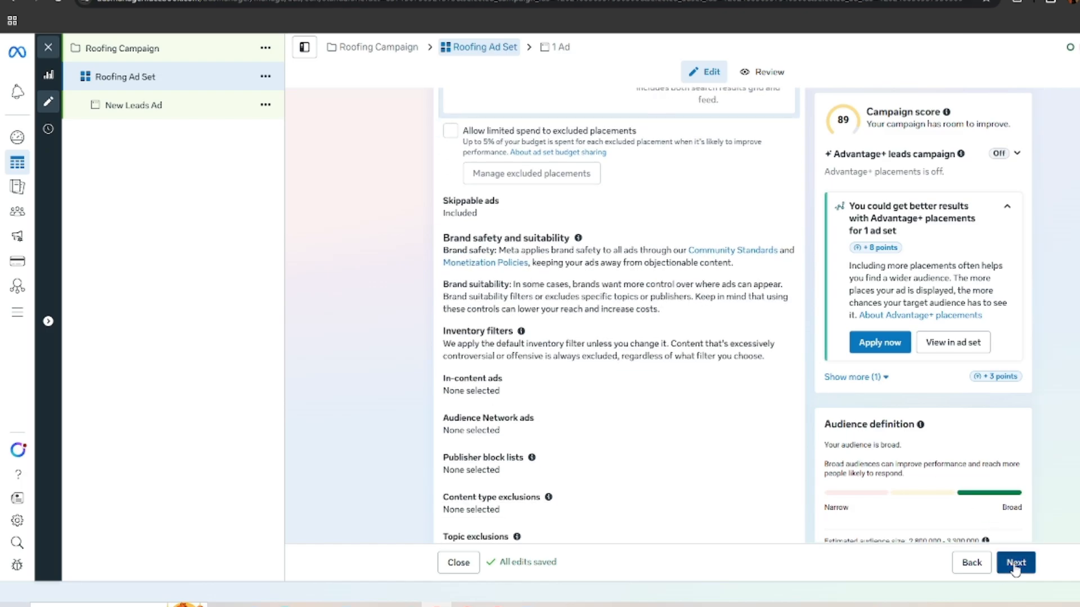
left_click(1016, 562)
left_click(578, 138)
triple_click(565, 137)
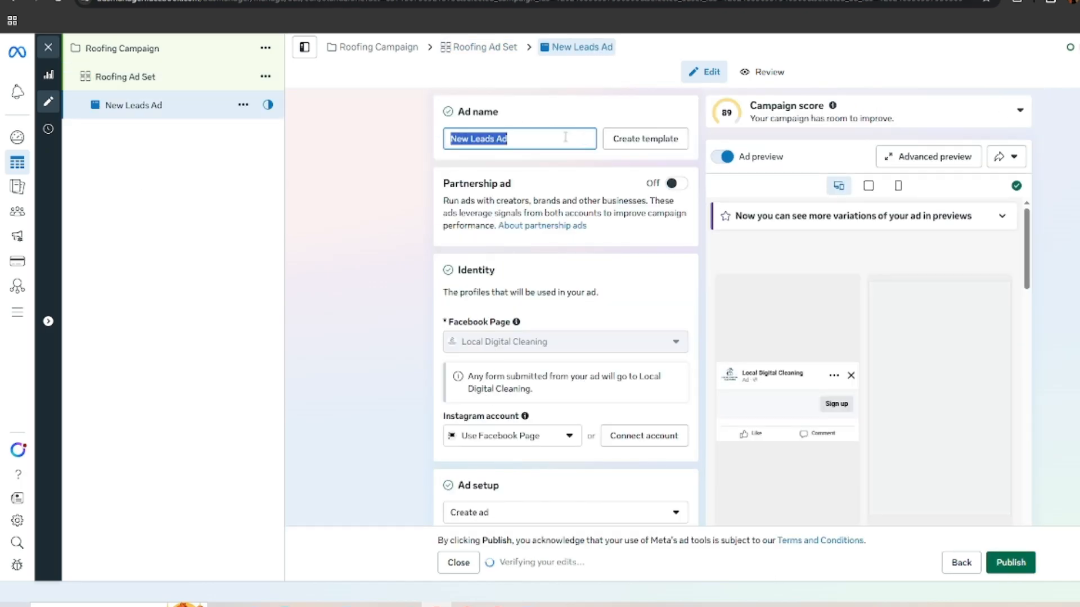
type("Ad 1")
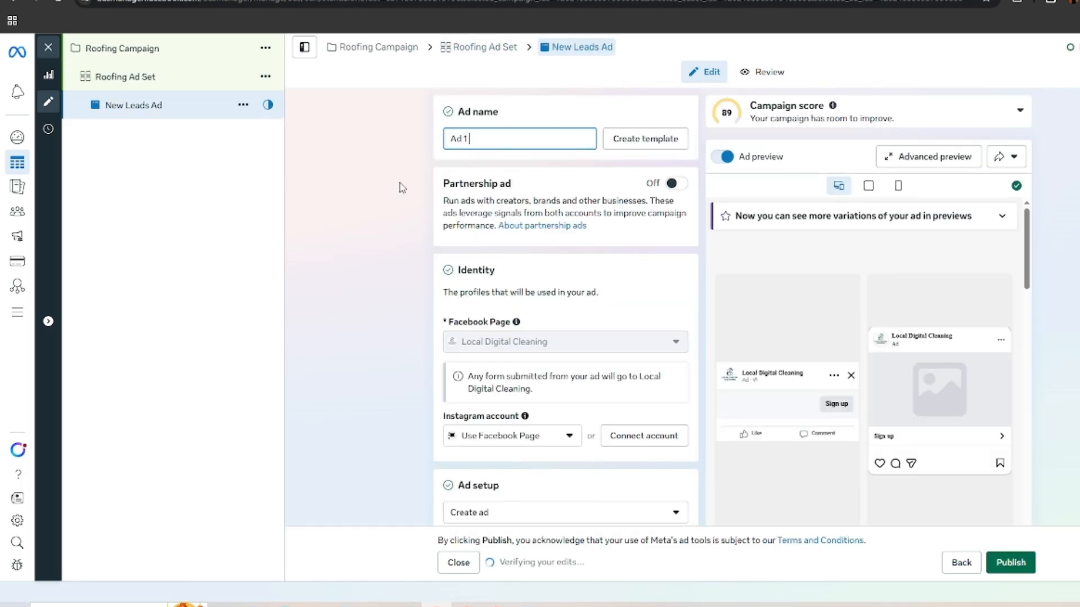
left_click(442, 176)
scroll(602, 294, "down", 5)
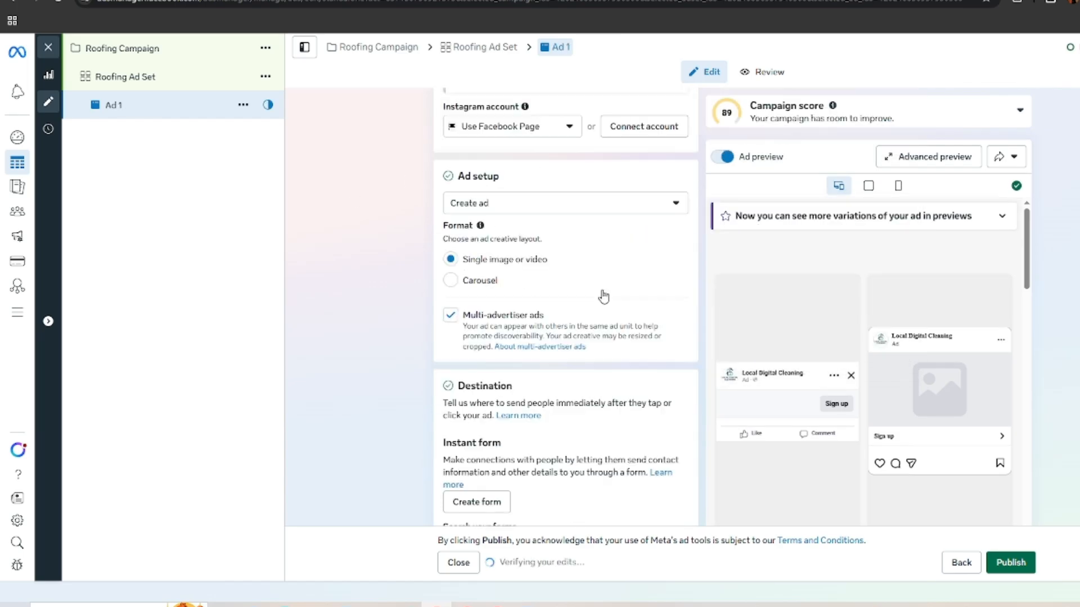
scroll(645, 290, "down", 10)
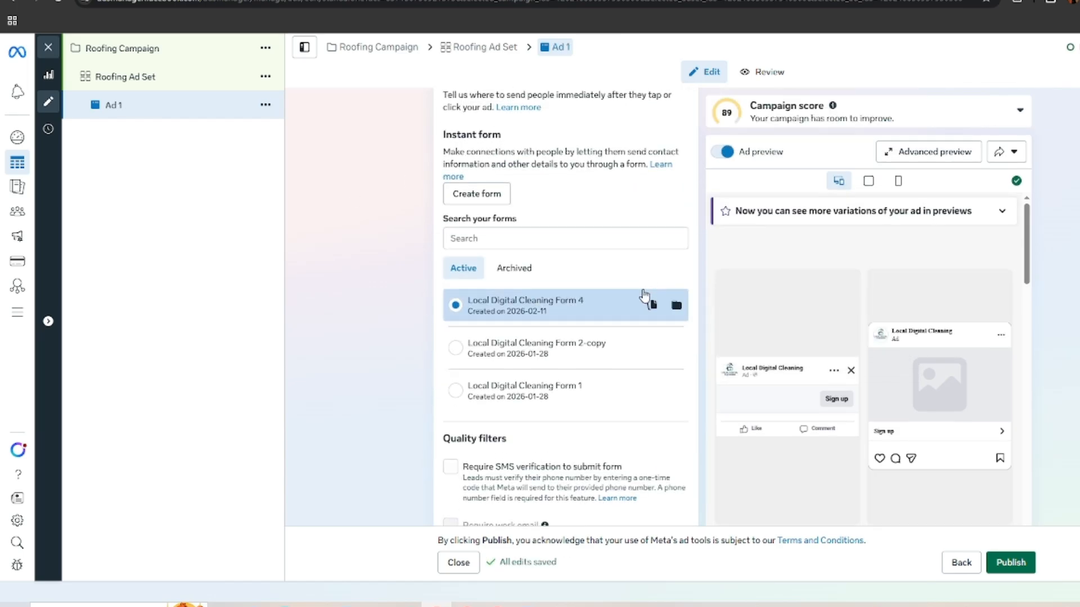
scroll(642, 302, "down", 4)
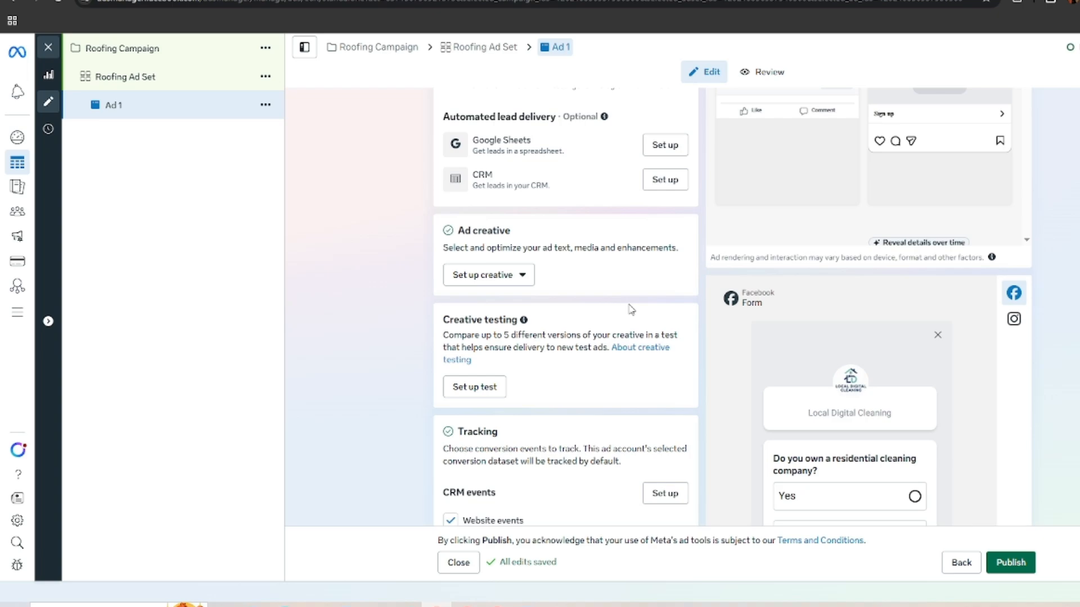
left_click(517, 278)
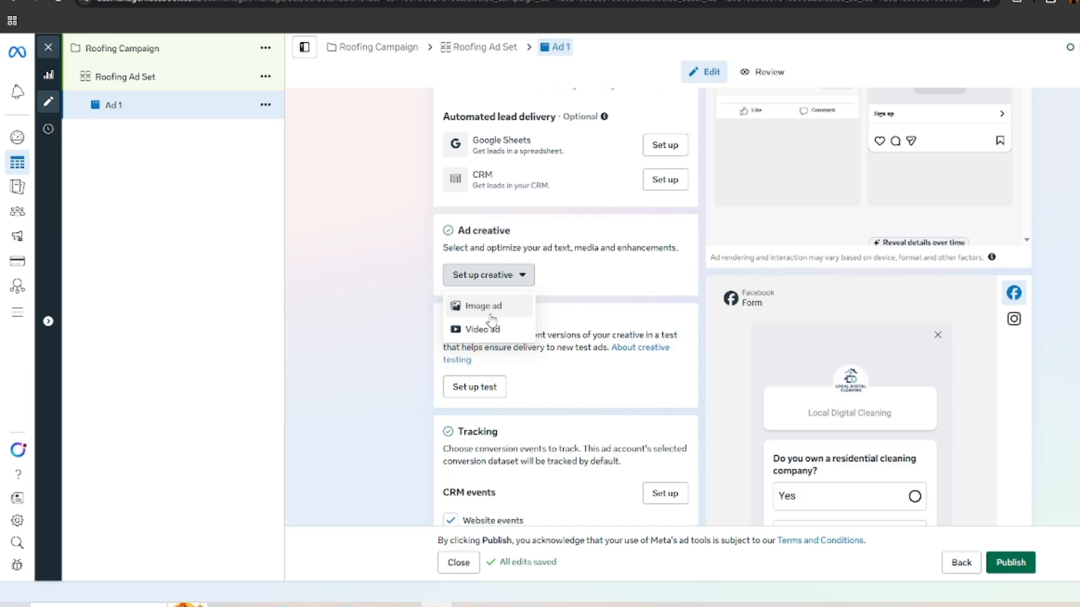
left_click(459, 305)
Step: Turn off multi-advertiser ads in the ad setup of Ad 1
scroll(502, 286, "up", 17)
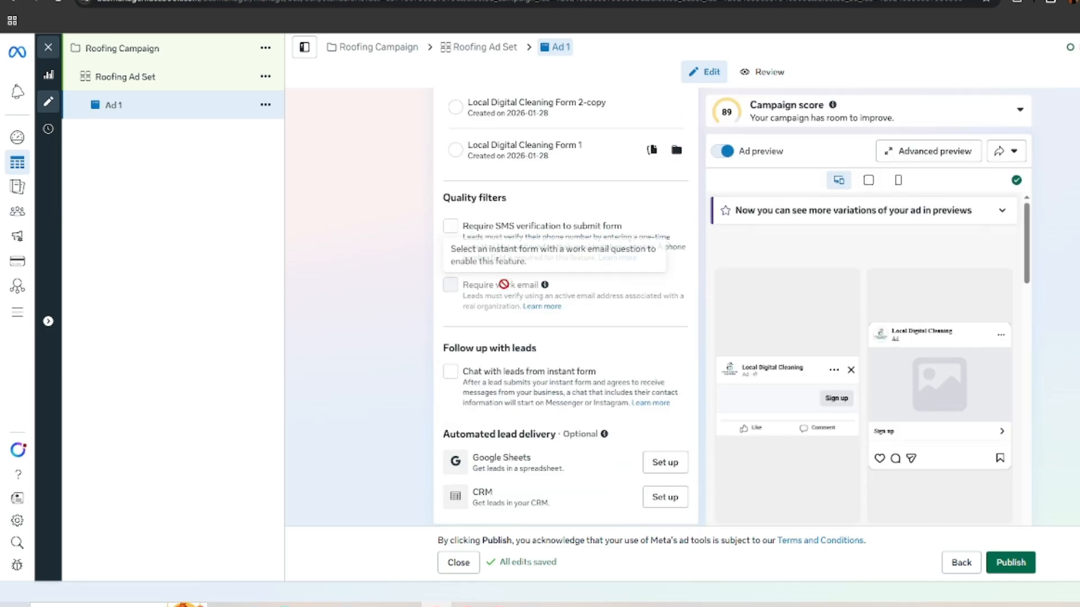
scroll(571, 321, "down", 1)
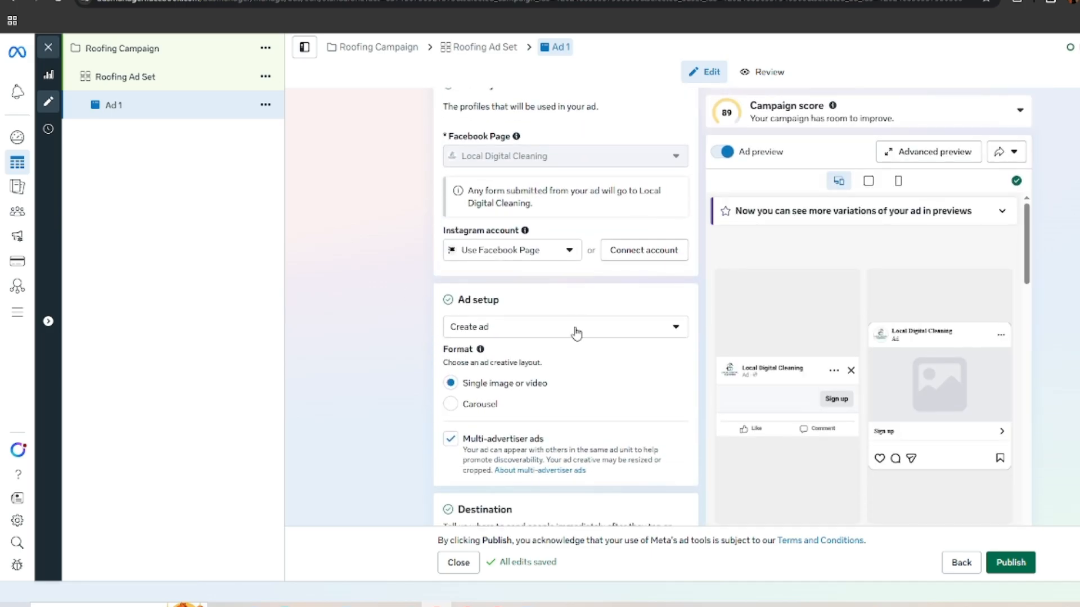
scroll(449, 411, "down", 1)
left_click(450, 378)
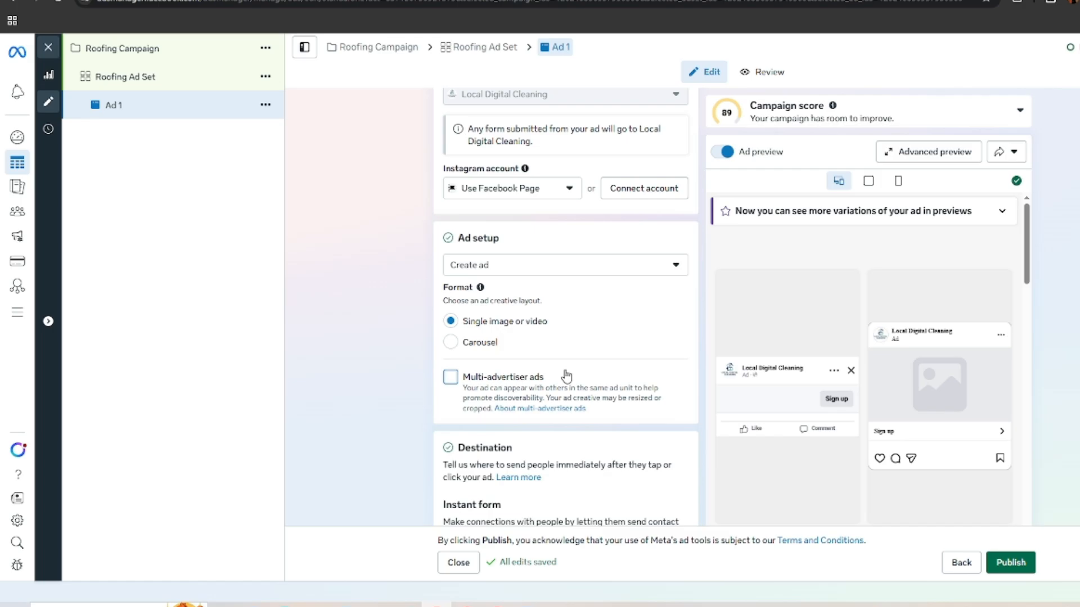
Step: Start setting up the creative for Ad 1 with the roofing image zeely-ai-ad, keeping the suggested square and vertical crops
scroll(557, 264, "up", 4)
scroll(562, 292, "down", 10)
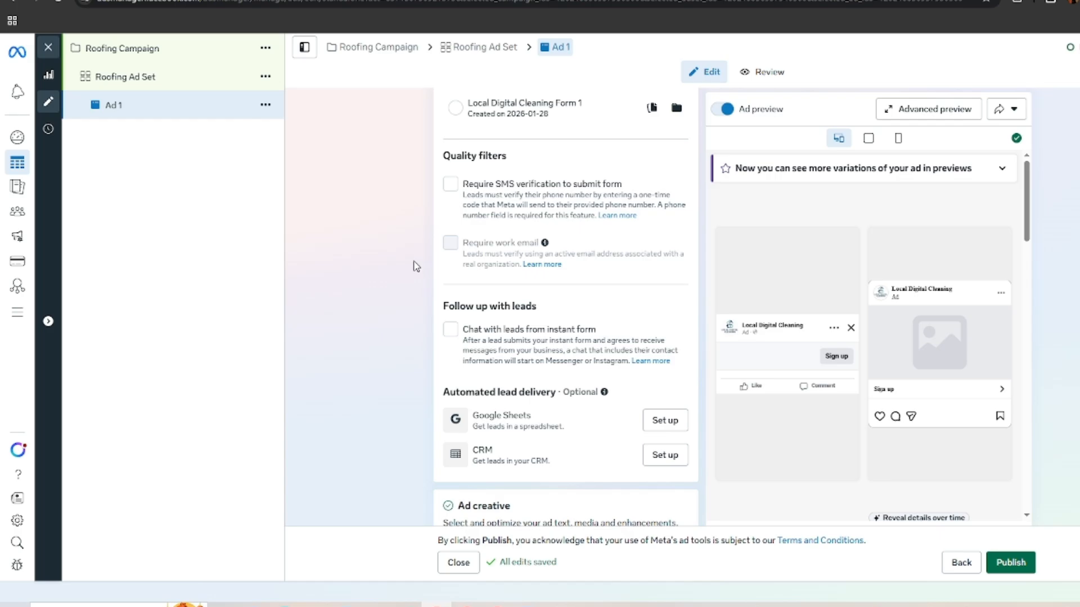
scroll(562, 282, "down", 8)
scroll(523, 312, "up", 5)
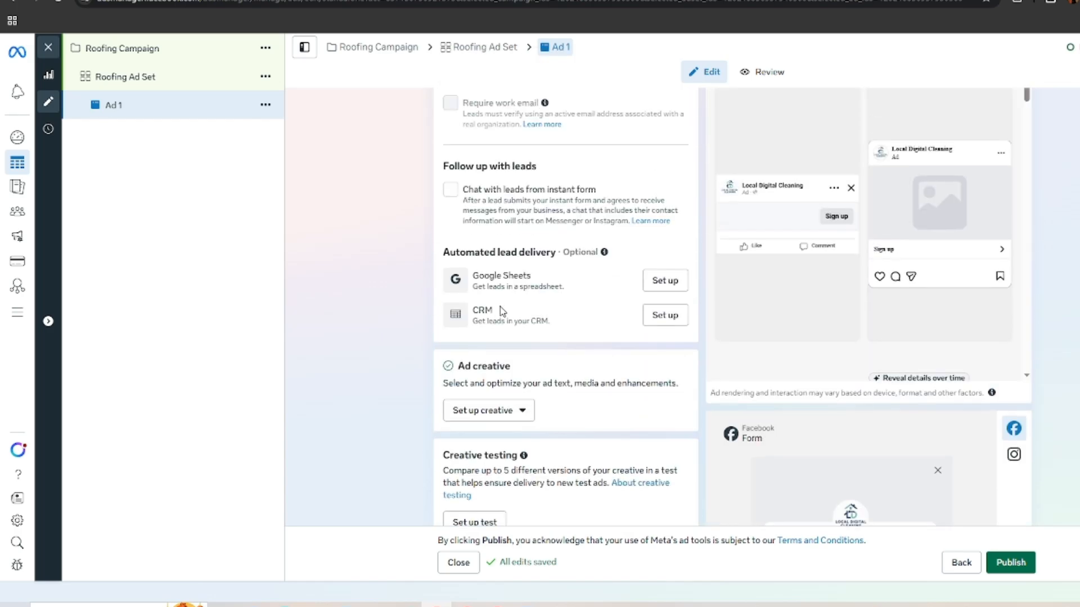
left_click(484, 411)
left_click(470, 439)
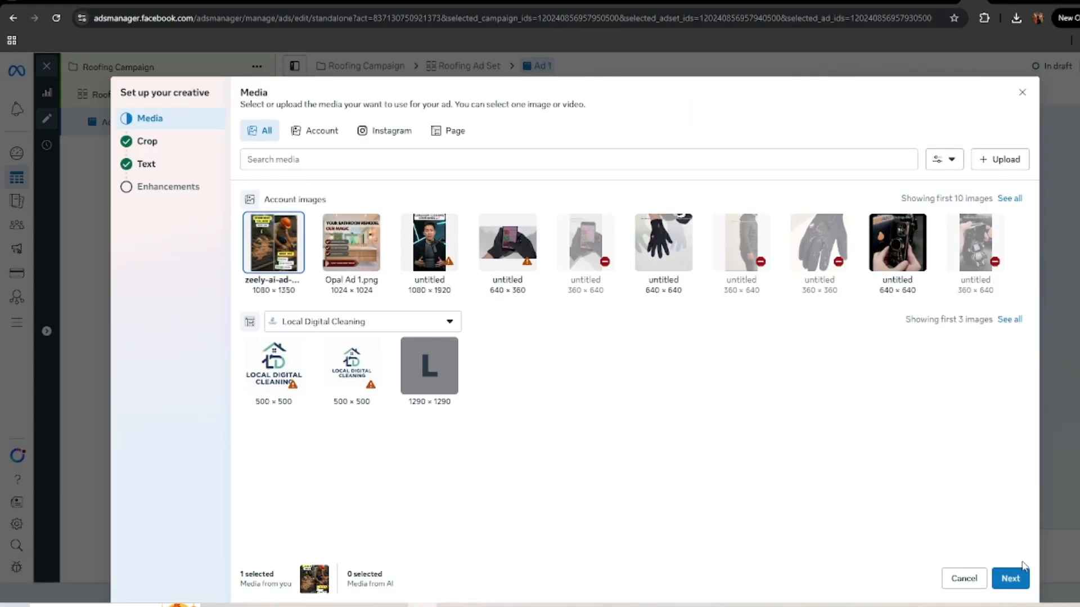
left_click(1010, 578)
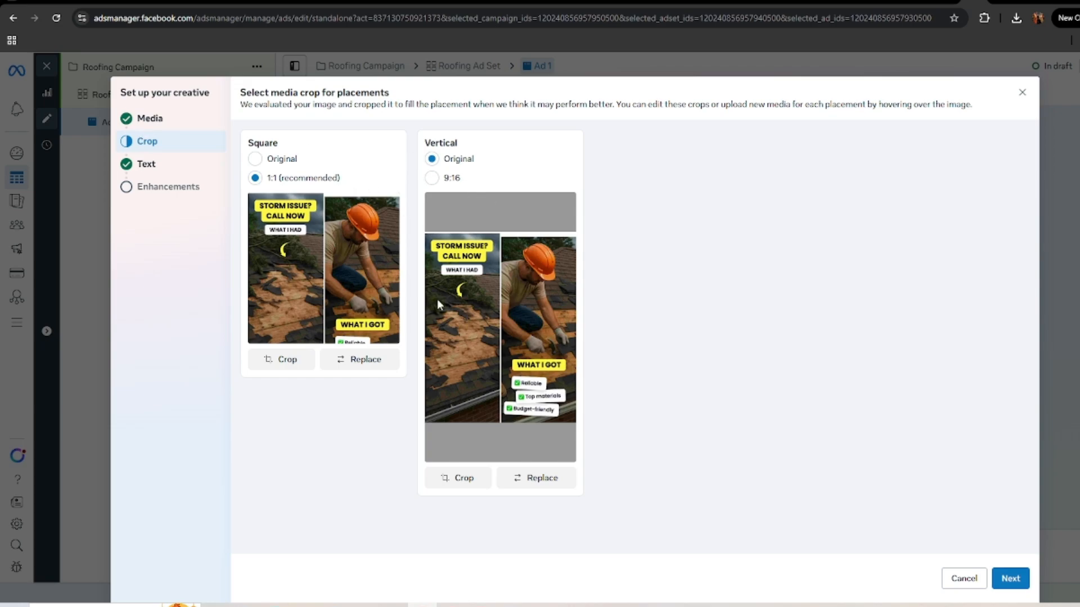
left_click(1011, 580)
Step: Switch to Gemini and, in a new chat, request roofing primary text for a Toronto ad with a 20% off discount
left_click(360, 147)
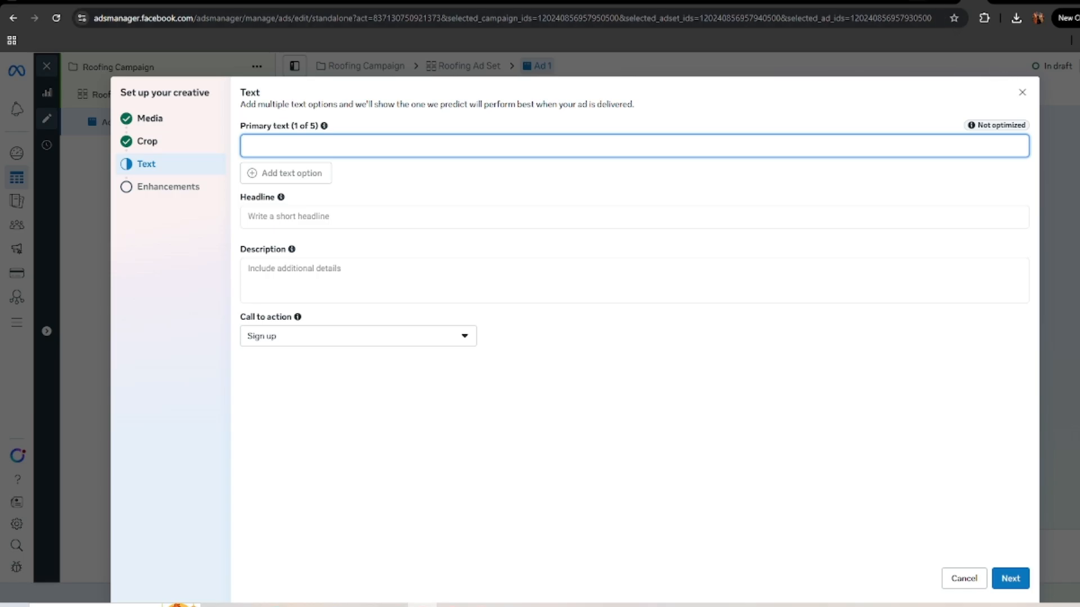
left_click(928, 3)
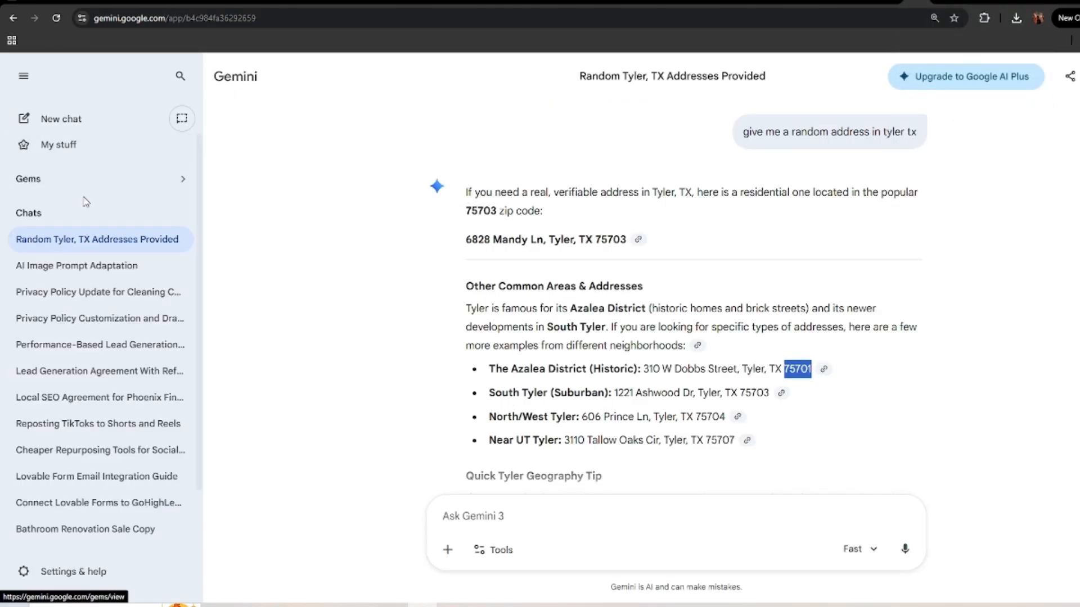
left_click(62, 120)
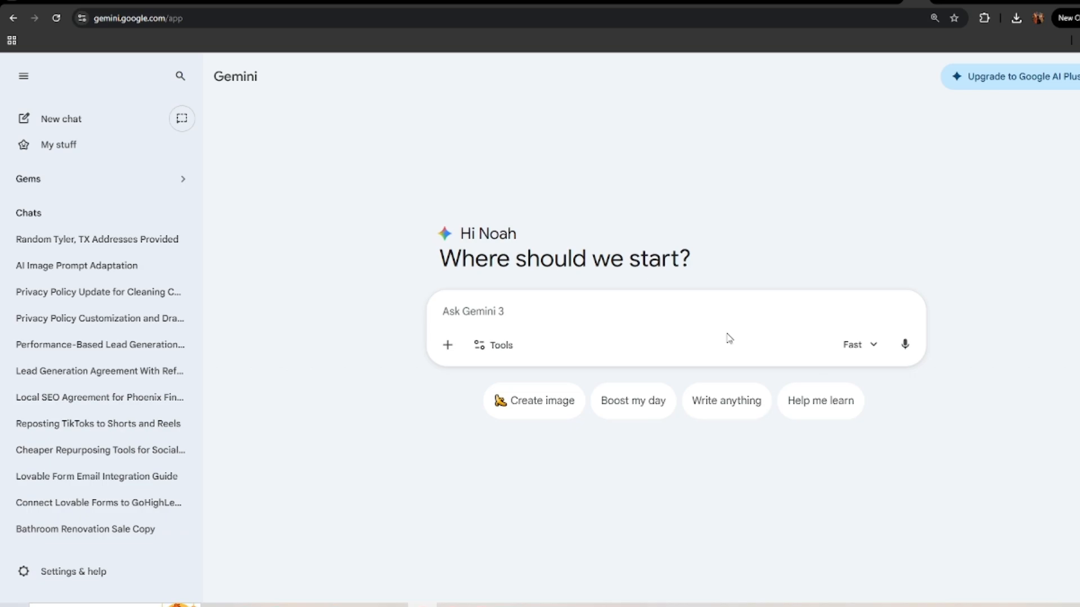
type("Hey create me a")
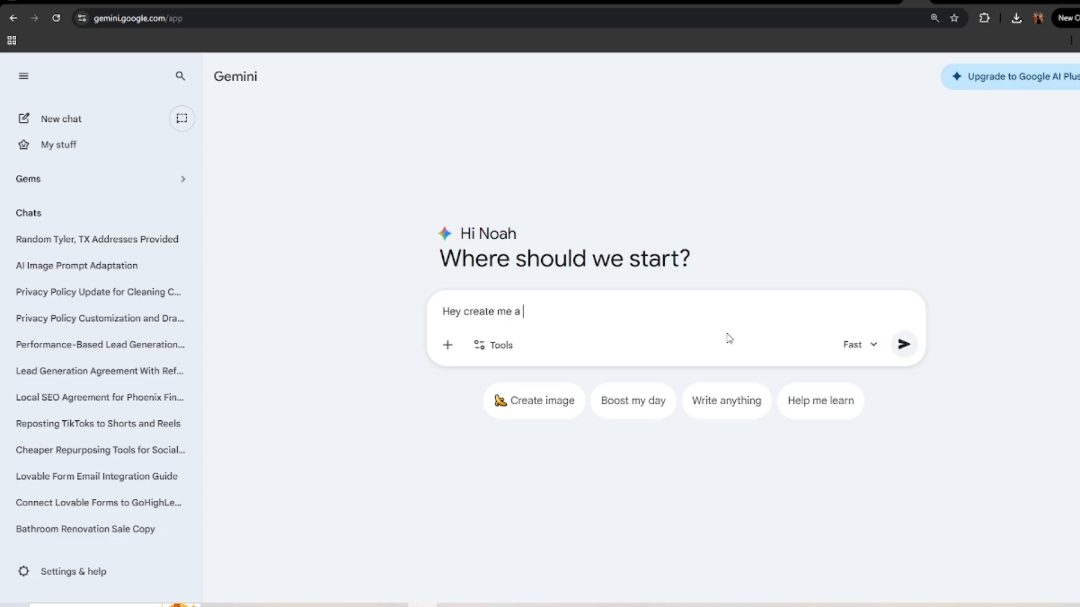
type(" roofing primary text for ")
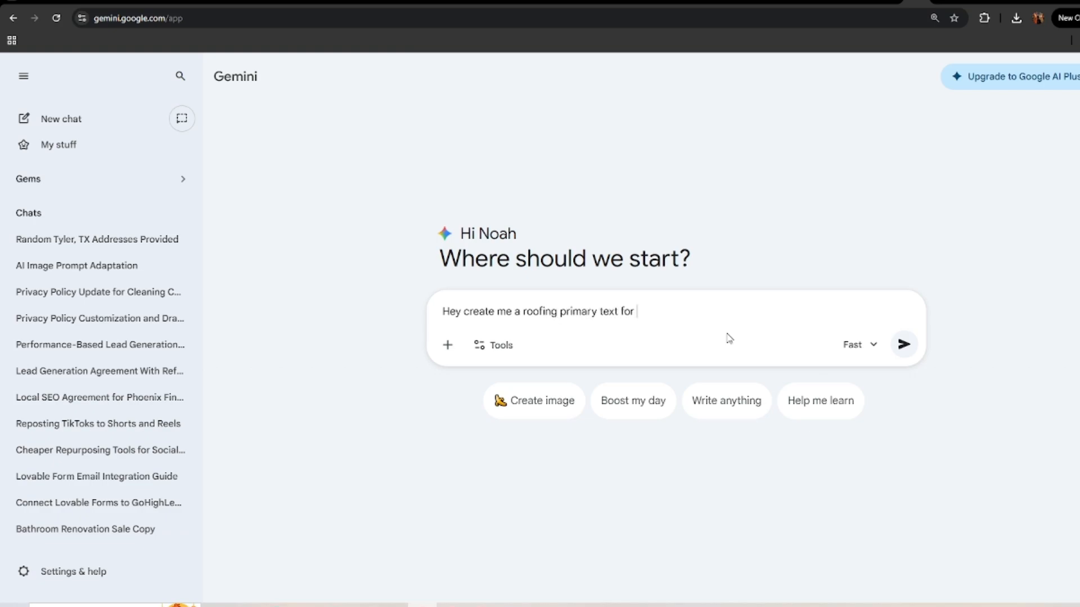
type("my ad in toronto, we have 20% o")
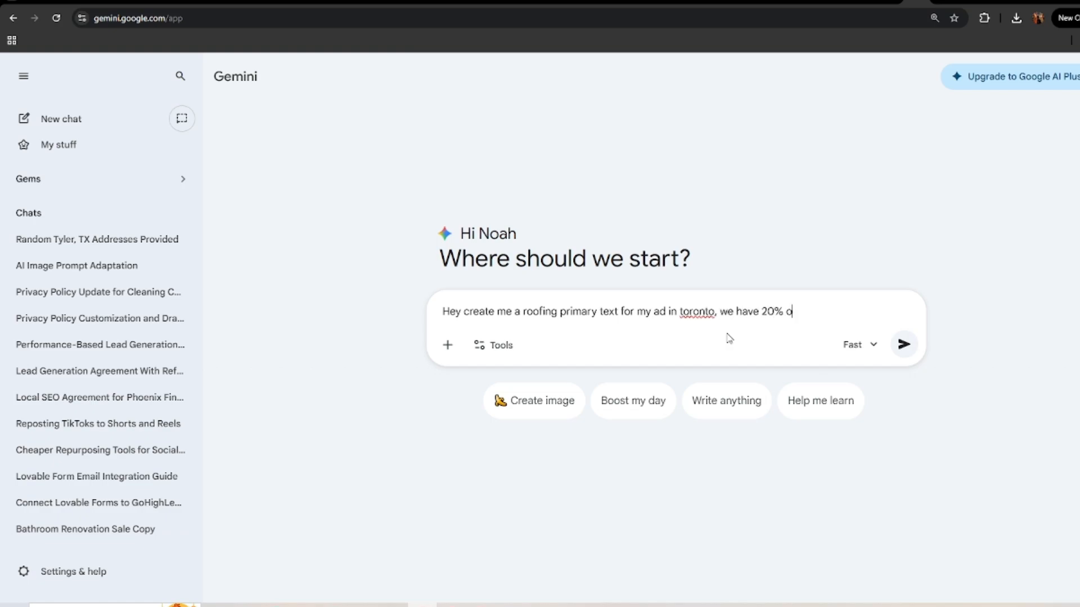
type("ff discount")
key("Return")
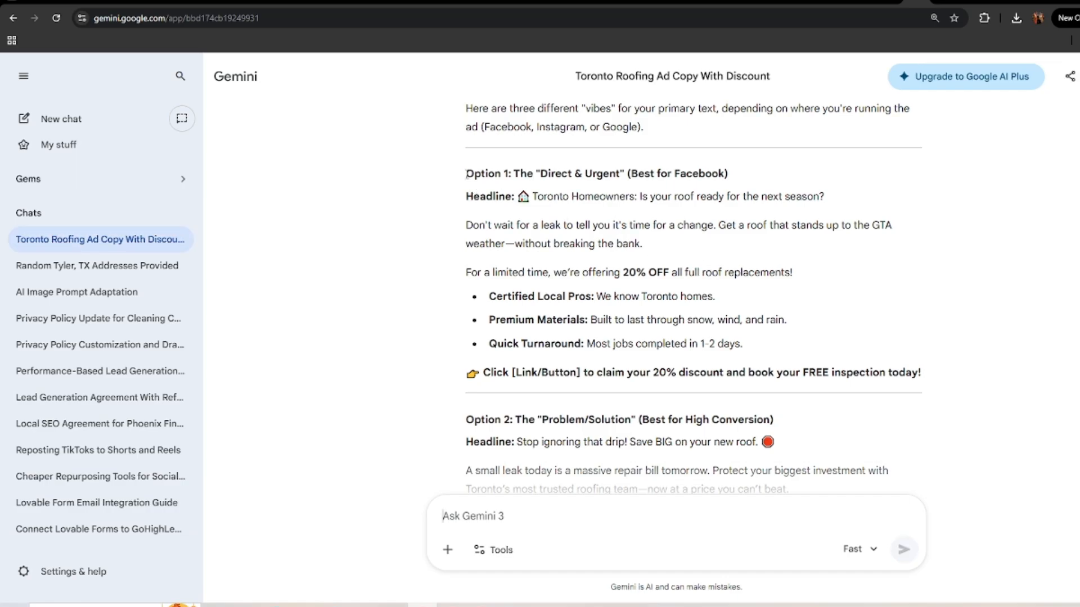
Step: Copy Option 1's text from the Toronto Homeowners headline through Quick Turnaround, and paste it as the ad's primary text in Ads Manager
left_click_drag(465, 170, 969, 347)
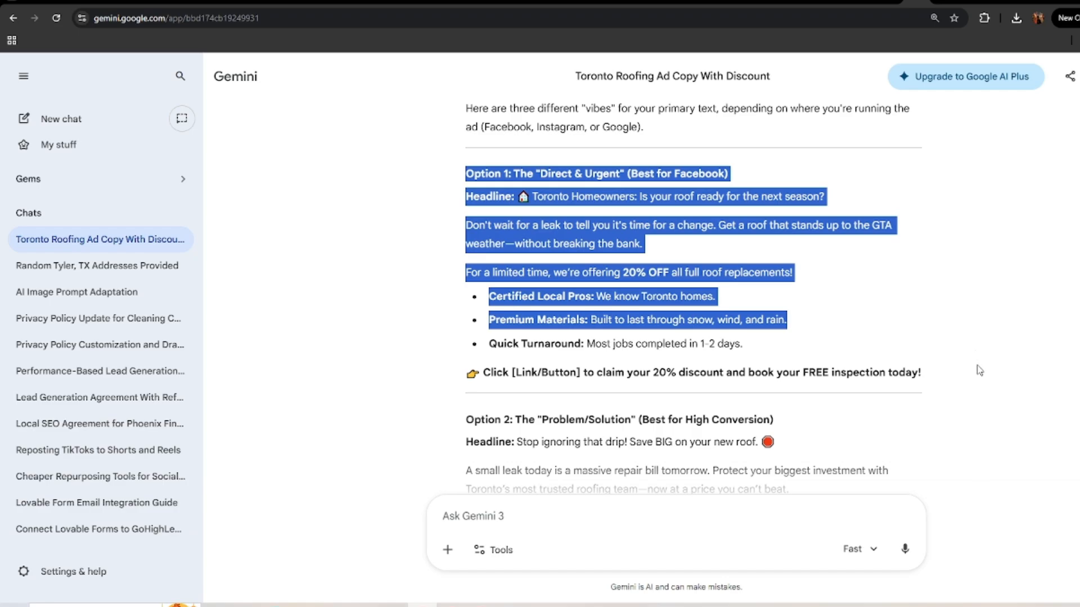
left_click(746, 337)
left_click_drag(753, 350, 855, 355)
key("ctrl+c")
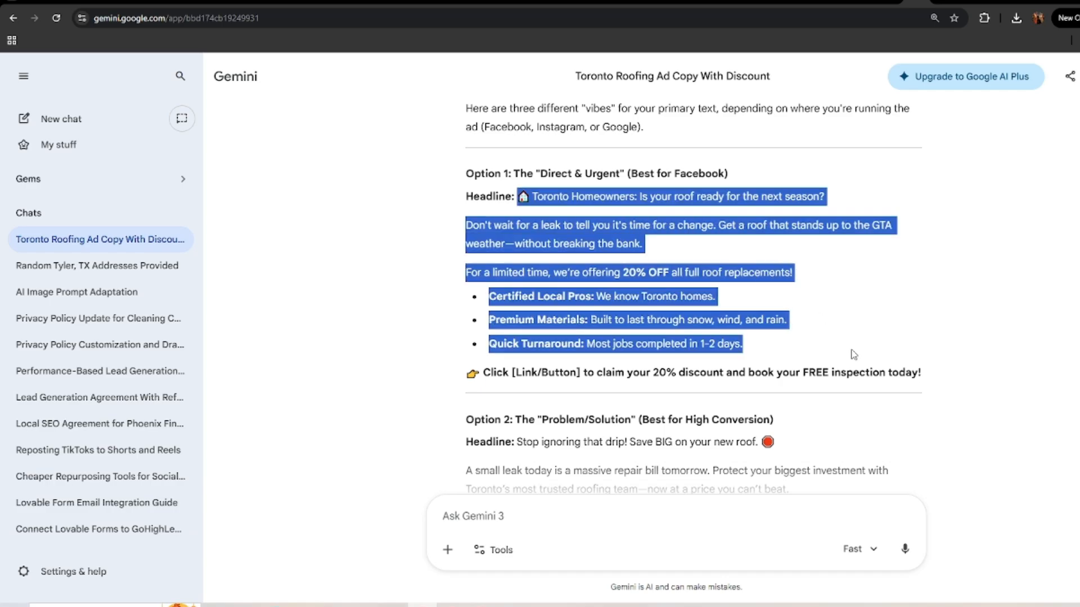
left_click(974, 2)
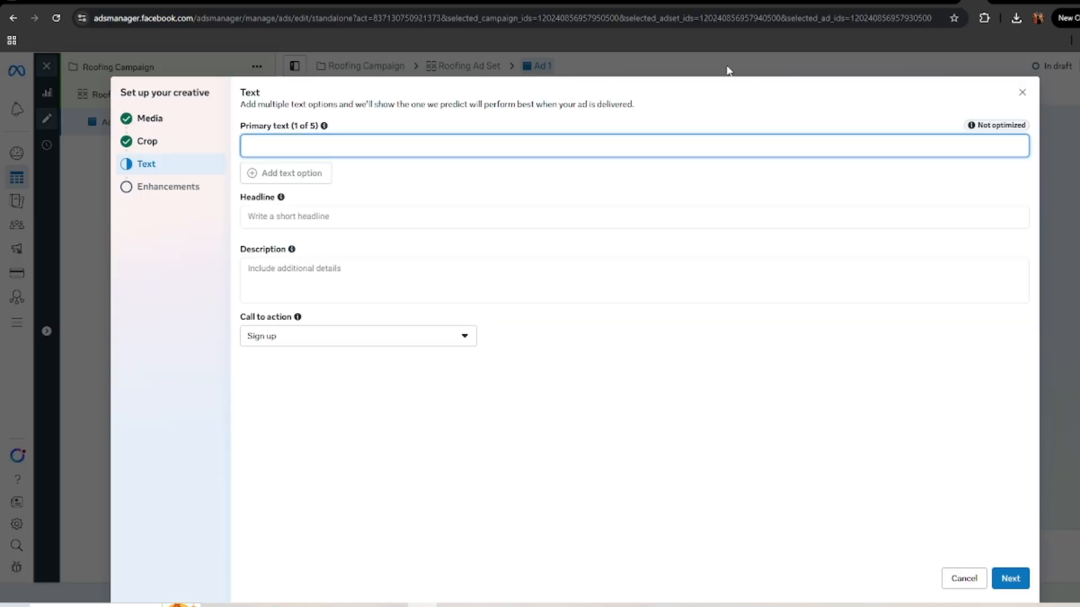
key("ctrl+v")
Step: Review the pasted primary text, including its opening lines, discount offer and selling points
scroll(334, 185, "up", 2)
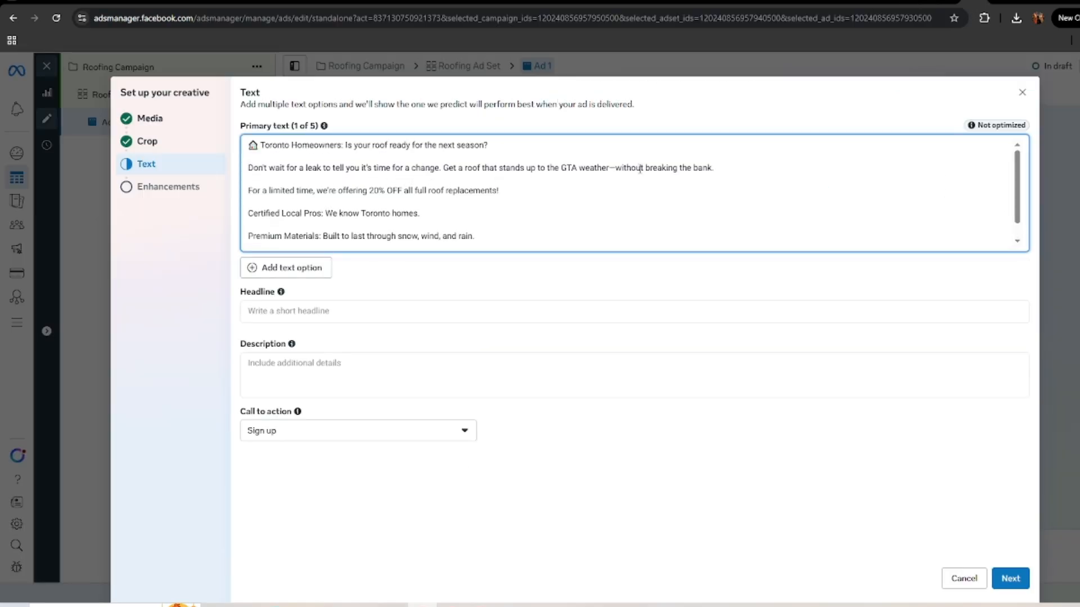
left_click_drag(717, 172, 248, 171)
left_click(501, 181)
scroll(500, 181, "down", 1)
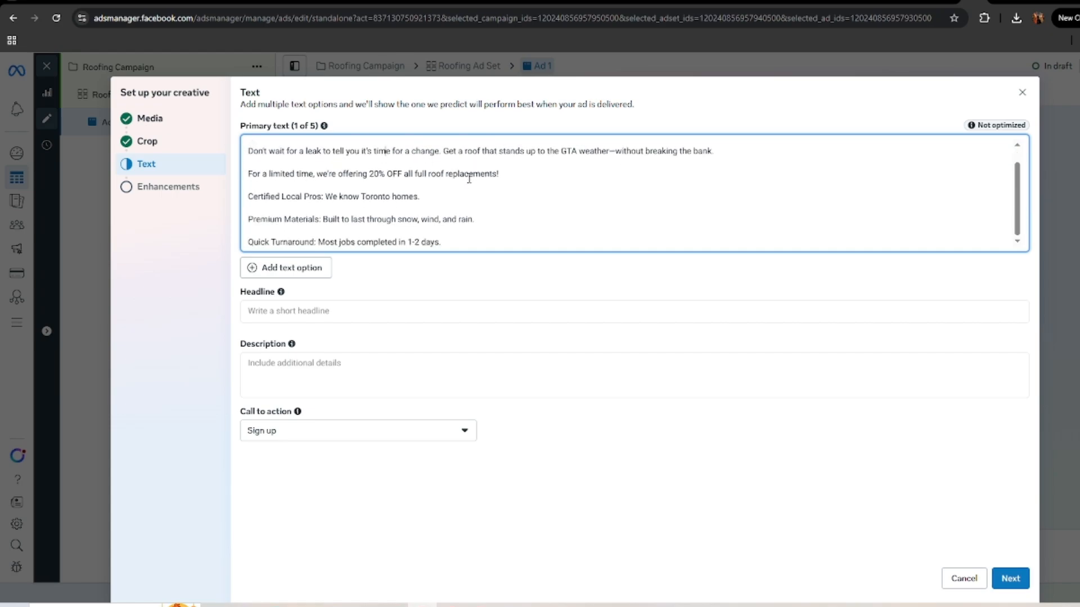
left_click_drag(465, 199, 247, 201)
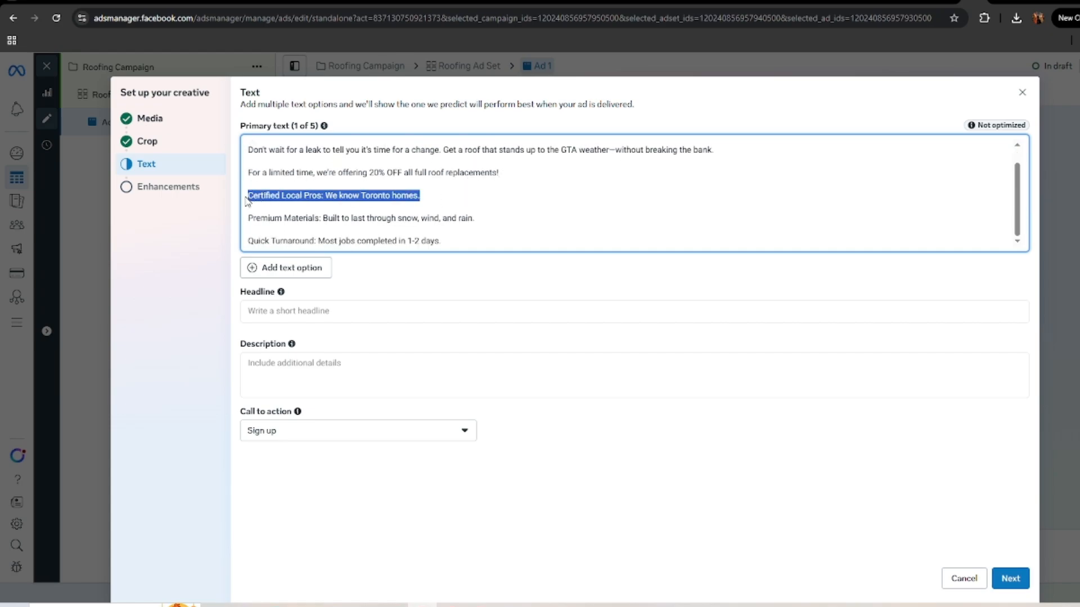
left_click(436, 193)
scroll(634, 214, "up", 1)
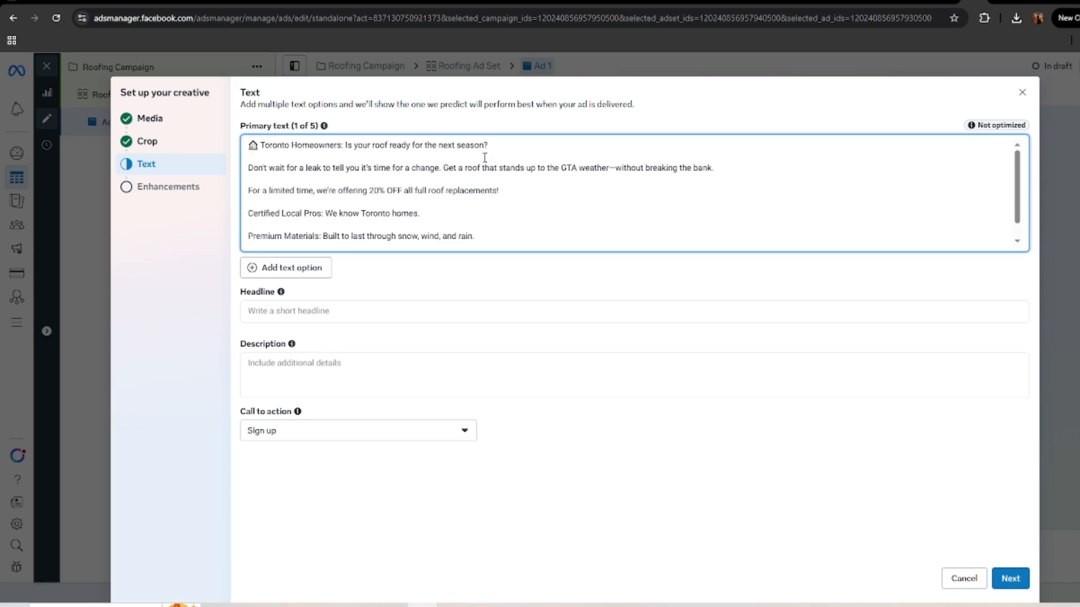
scroll(484, 158, "down", 1)
scroll(348, 216, "up", 1)
Step: Set the ad's headline to "20% OFF ROOF REPLACEMENT"
left_click(325, 316)
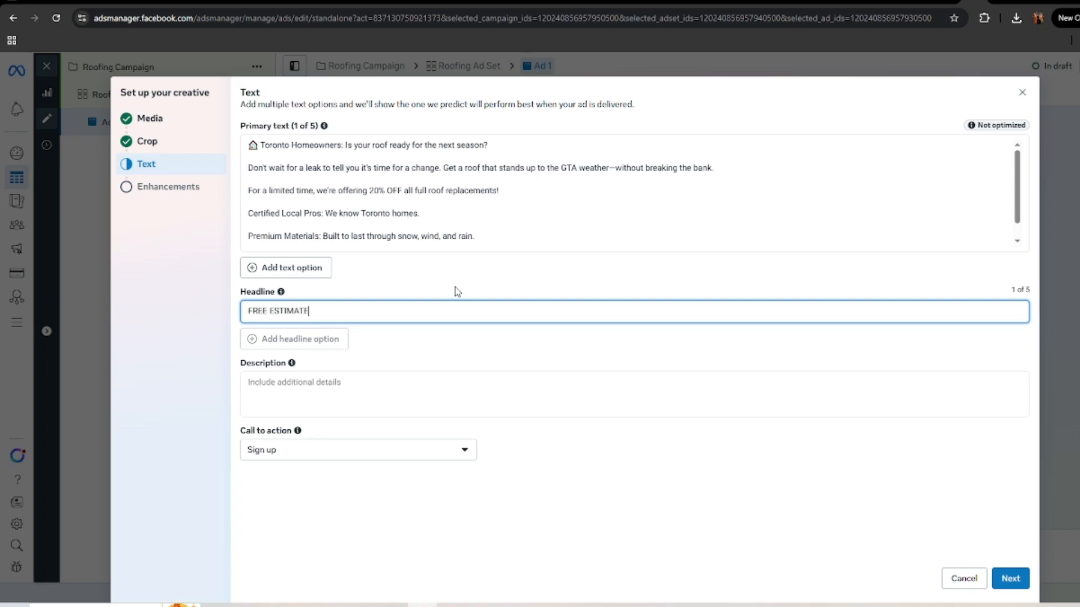
key("BackSpace")
key("BackSpace")
key("BackSpace")
key("BackSpace")
key("BackSpace")
key("BackSpace")
key("BackSpace")
key("BackSpace")
key("BackSpace")
type("GET YOU")
key("BackSpace")
key("BackSpace")
key("BackSpace")
key("BackSpace")
key("BackSpace")
key("BackSpace")
key("BackSpace")
key("BackSpace")
key("BackSpace")
key("BackSpace")
key("BackSpace")
key("BackSpace")
key("BackSpace")
key("BackSpace")
key("BackSpace")
key("BackSpace")
key("BackSpace")
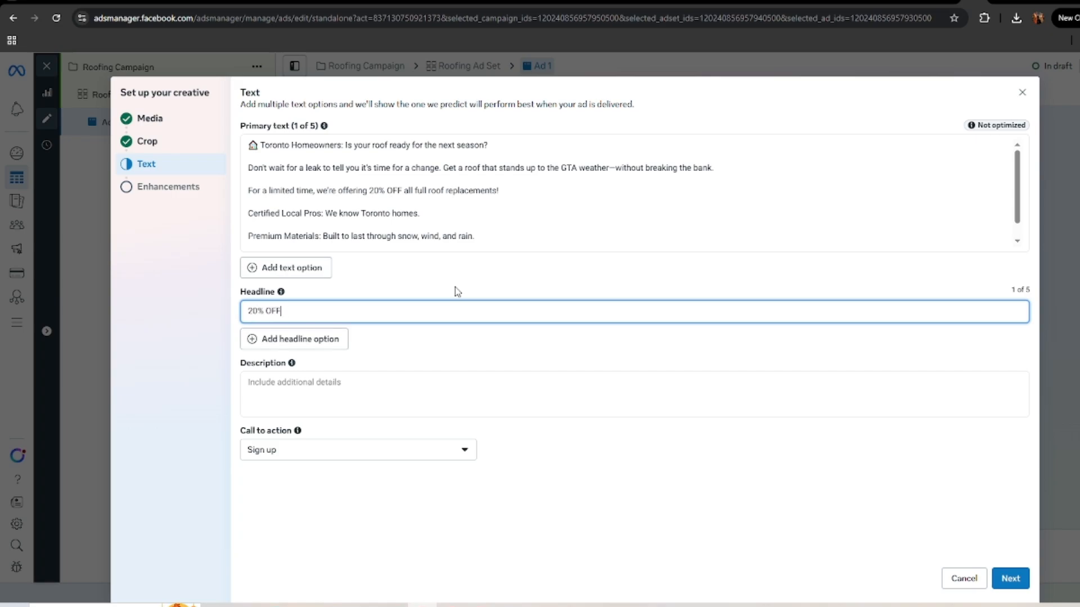
type("ROOF RREPLACEMENT")
left_click(347, 392)
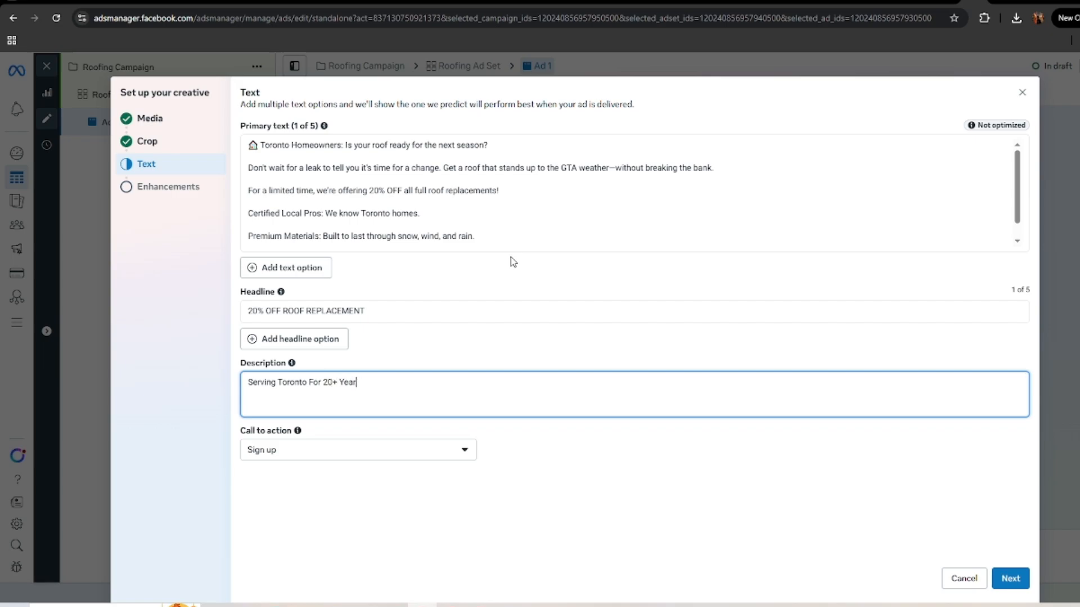
key("BackSpace")
key("BackSpace")
key("BackSpace")
key("BackSpace")
key("BackSpace")
key("BackSpace")
key("BackSpace")
key("BackSpace")
key("BackSpace")
key("BackSpace")
key("BackSpace")
key("BackSpace")
key("BackSpace")
key("BackSpace")
key("BackSpace")
key("BackSpace")
key("BackSpace")
key("BackSpace")
key("BackSpace")
key("BackSpace")
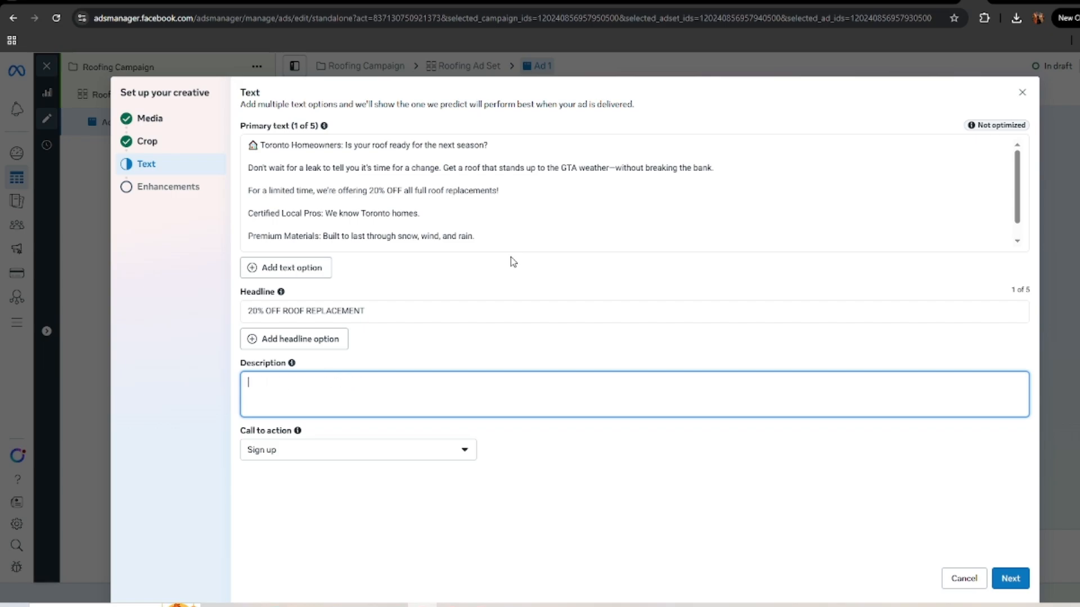
type("Rated 5 Stars On Google")
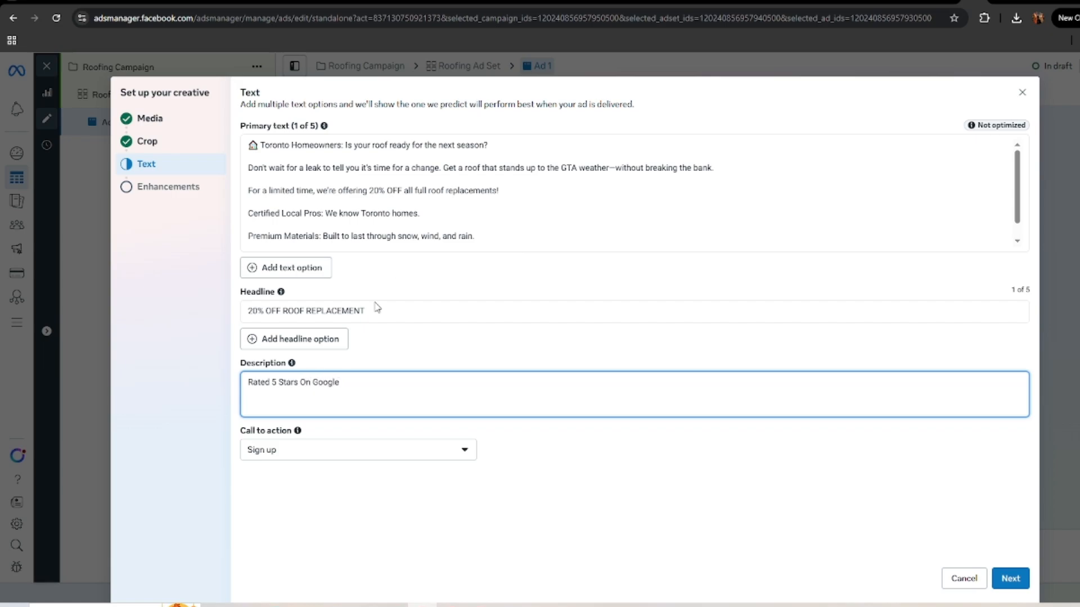
Step: Set the ad's description to "100+ 5 Star Reviews On Google"
triple_click(290, 388)
type("5")
type("Goog")
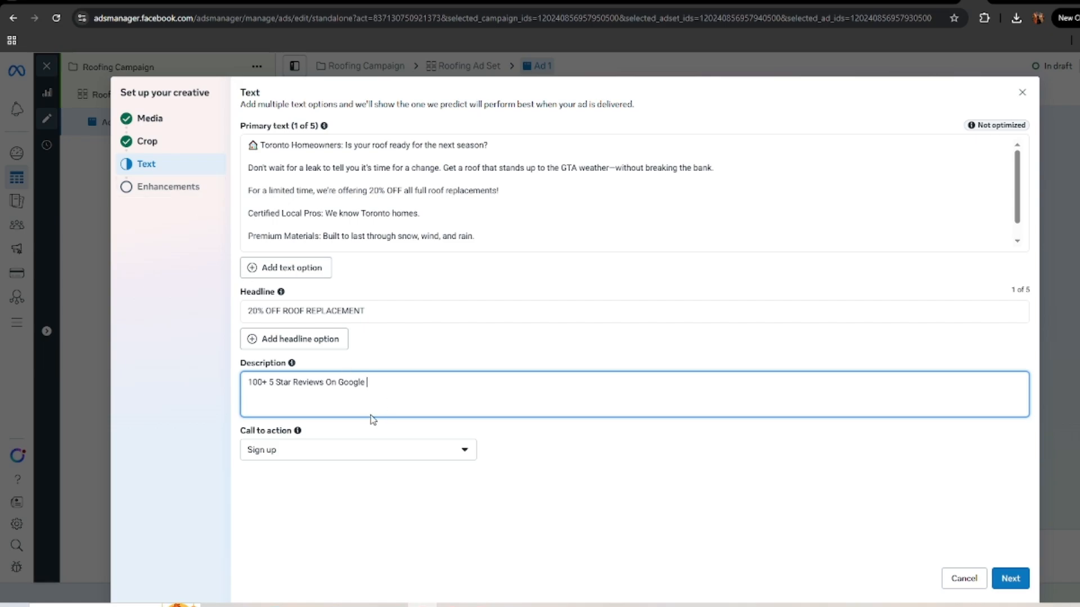
Step: Set the call to action to Get quote and proceed to the creative enhancements
left_click(405, 454)
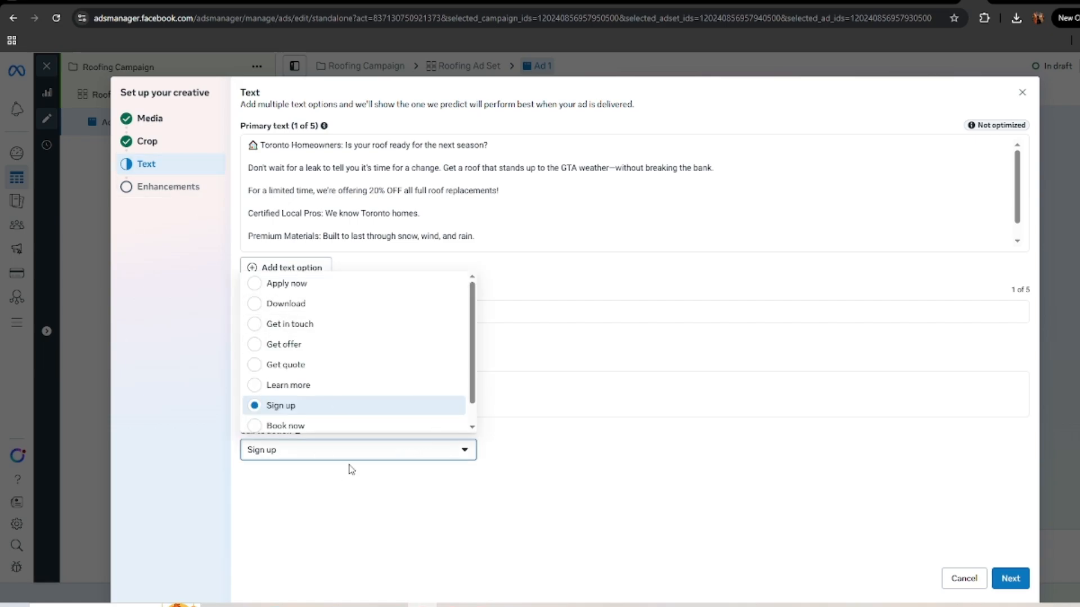
scroll(337, 336, "down", 1)
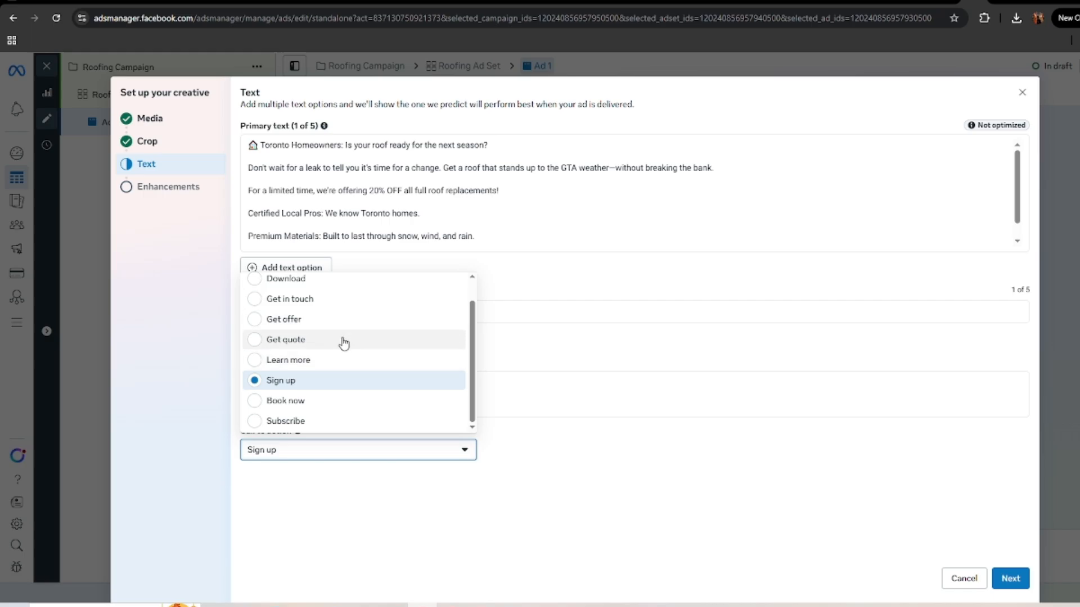
left_click(349, 340)
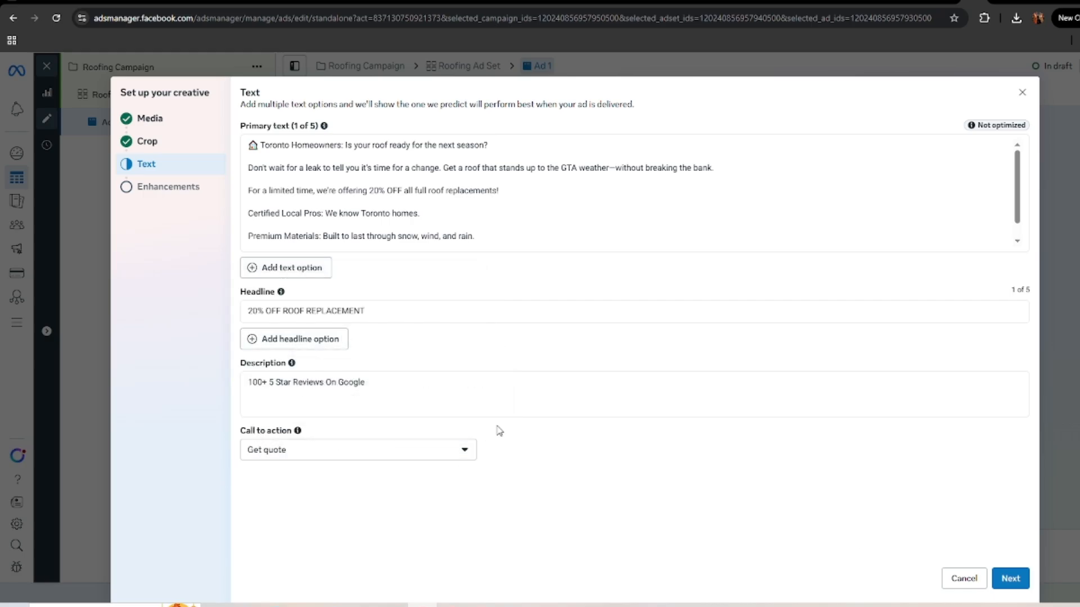
left_click(1011, 579)
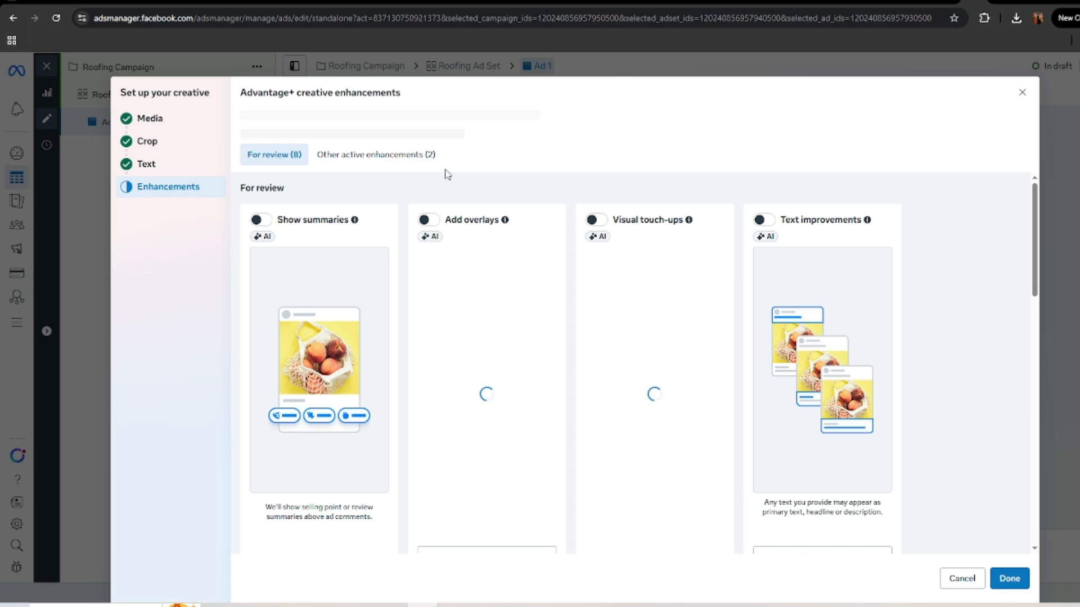
Step: Turn off Flex media among the other active enhancements and finish the ad's creative setup
scroll(471, 300, "down", 12)
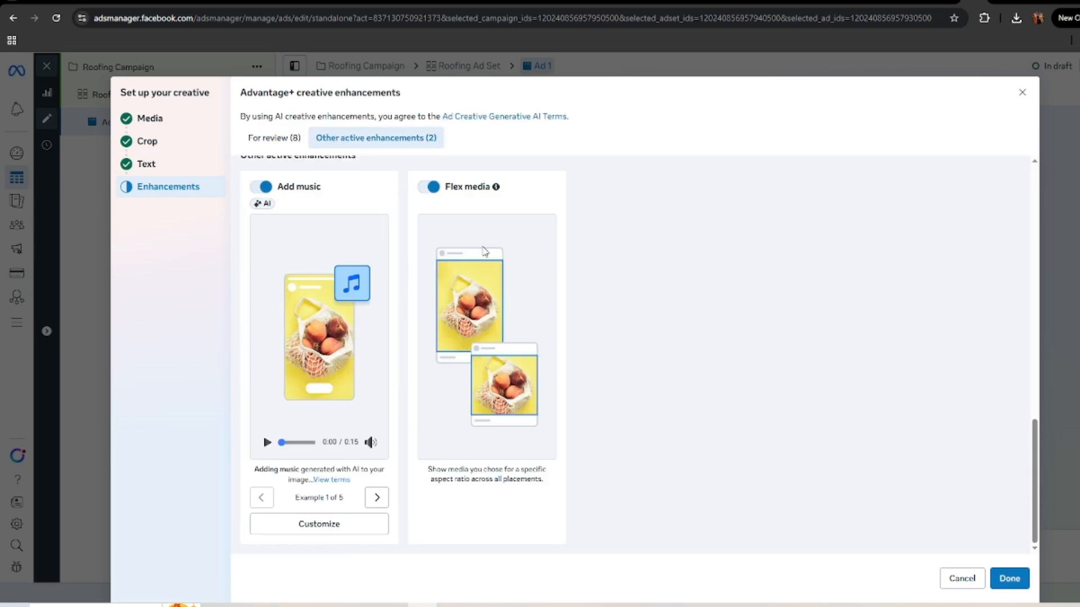
scroll(617, 403, "up", 3)
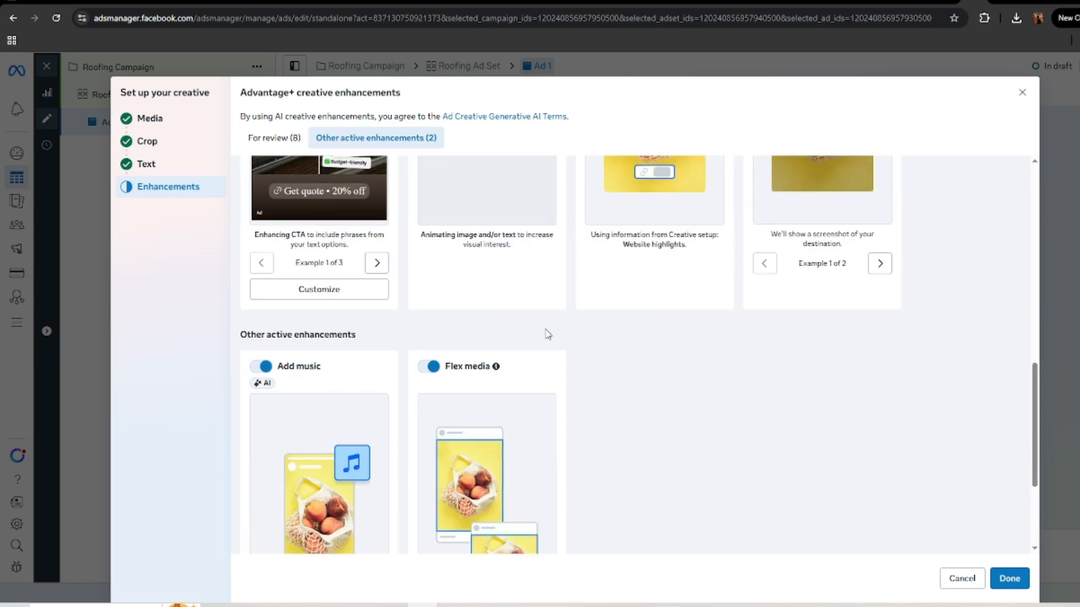
scroll(427, 371, "down", 3)
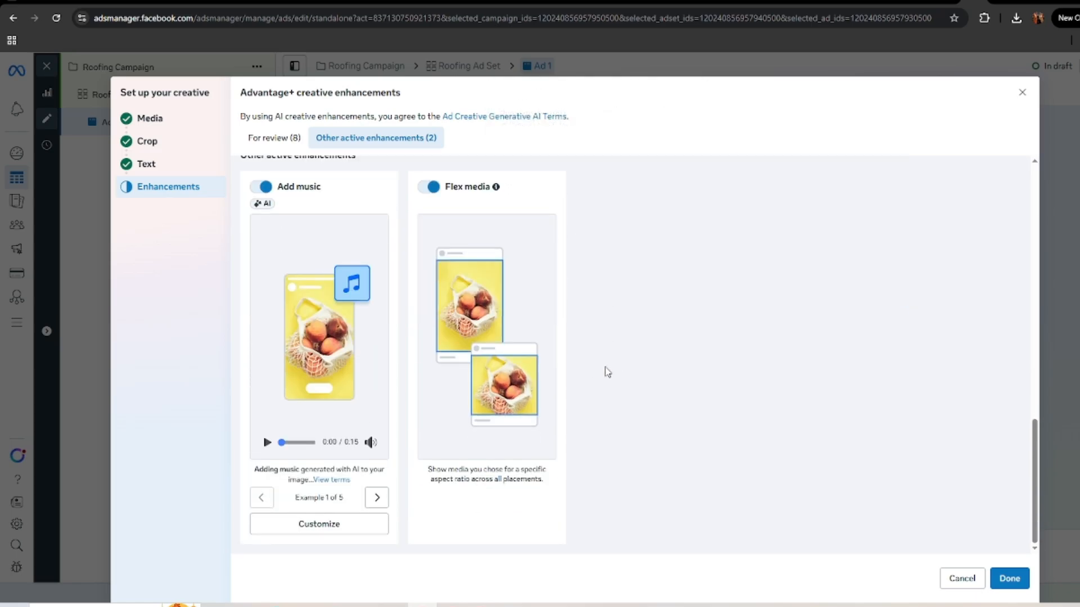
scroll(642, 373, "up", 1)
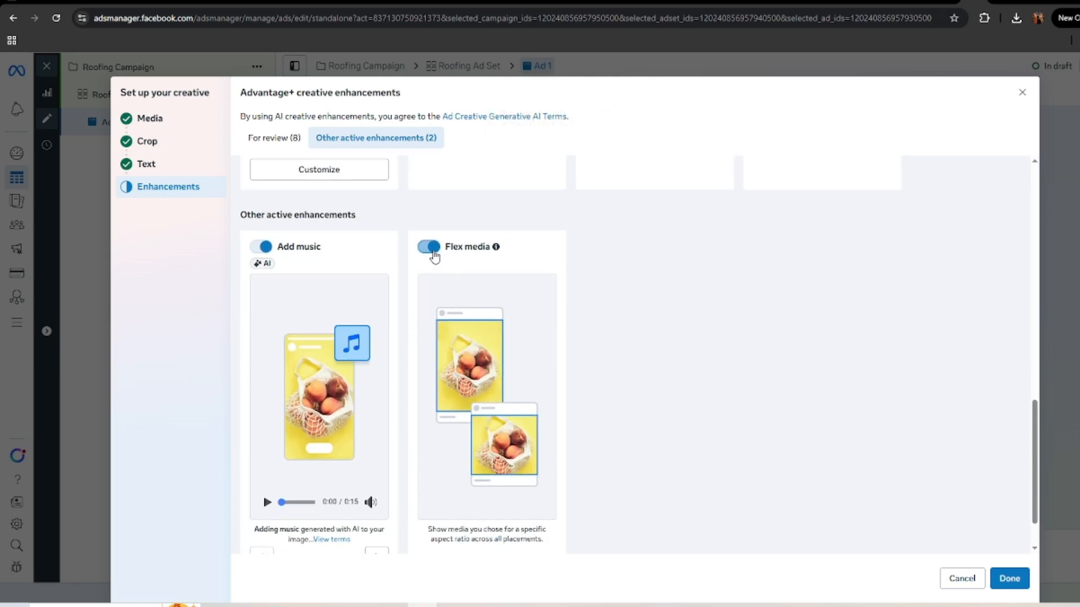
left_click(428, 246)
scroll(549, 415, "up", 6)
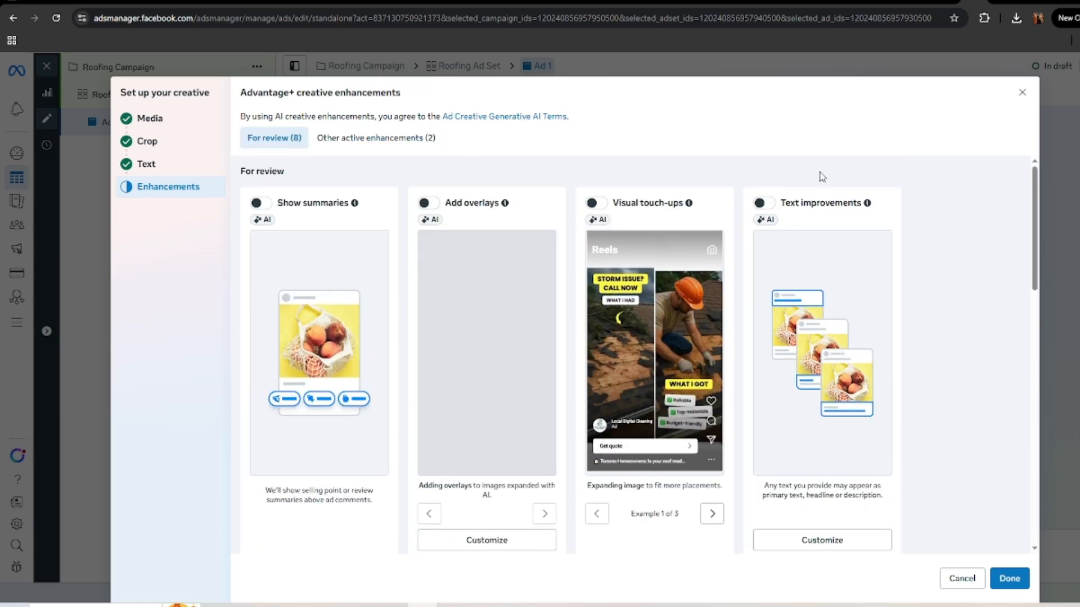
mouse_move(867, 203)
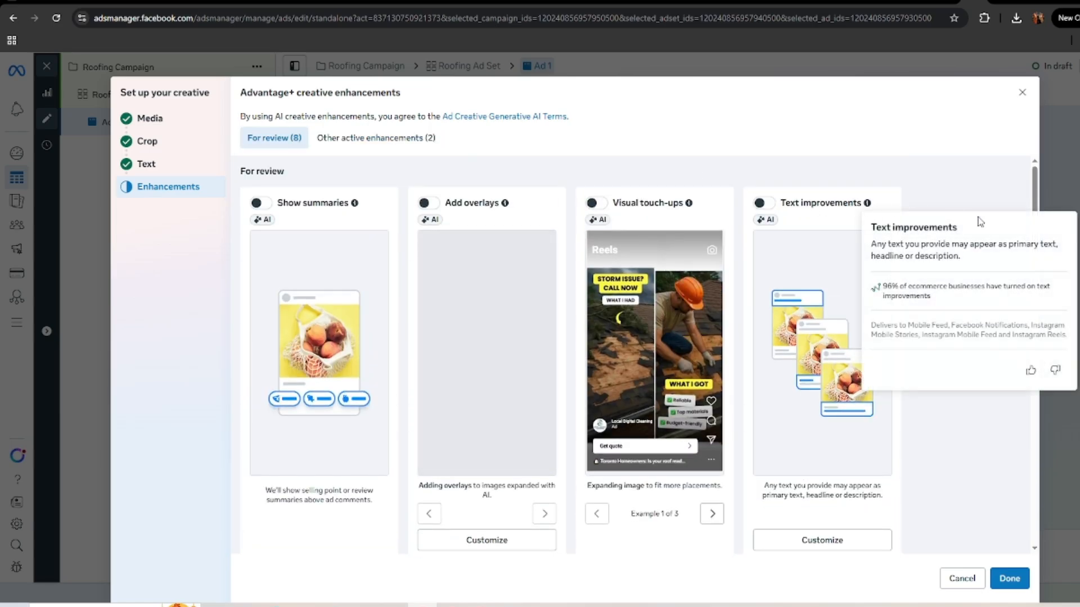
left_click(1010, 578)
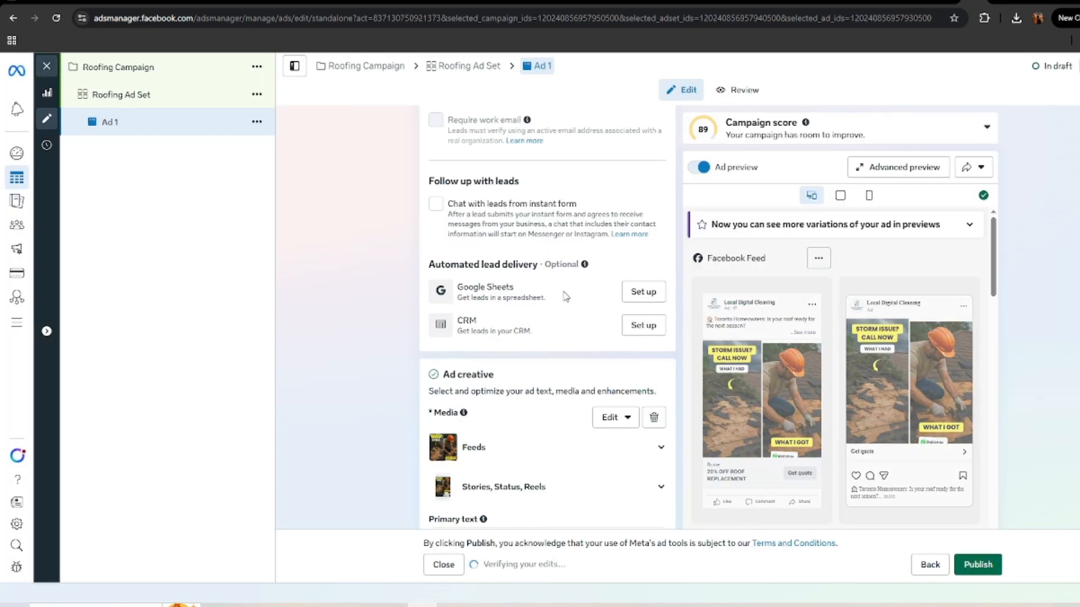
Step: Review the ad's identity, instant form selection, quality filters, creative text and tracking settings before publishing
scroll(583, 399, "down", 4)
scroll(583, 400, "down", 2)
scroll(583, 400, "down", 10)
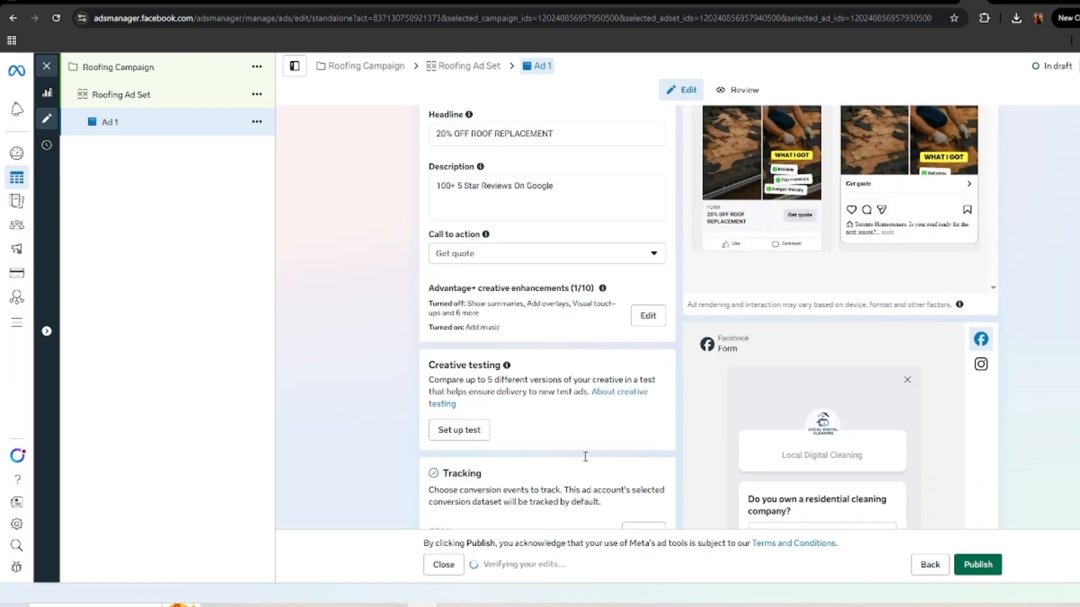
scroll(588, 450, "up", 20)
scroll(592, 445, "up", 4)
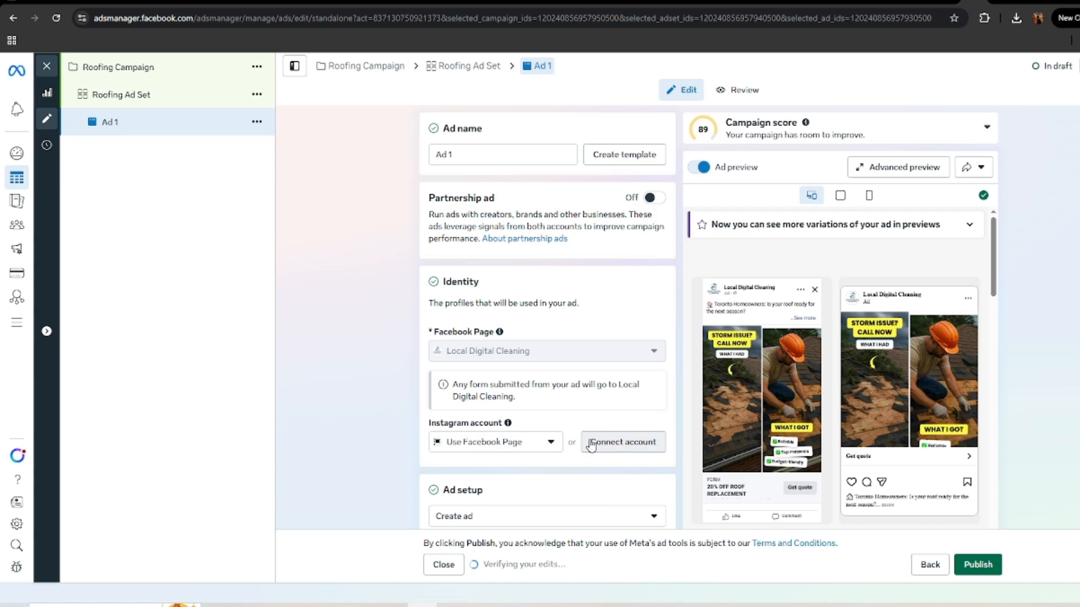
scroll(591, 445, "down", 14)
scroll(591, 440, "down", 5)
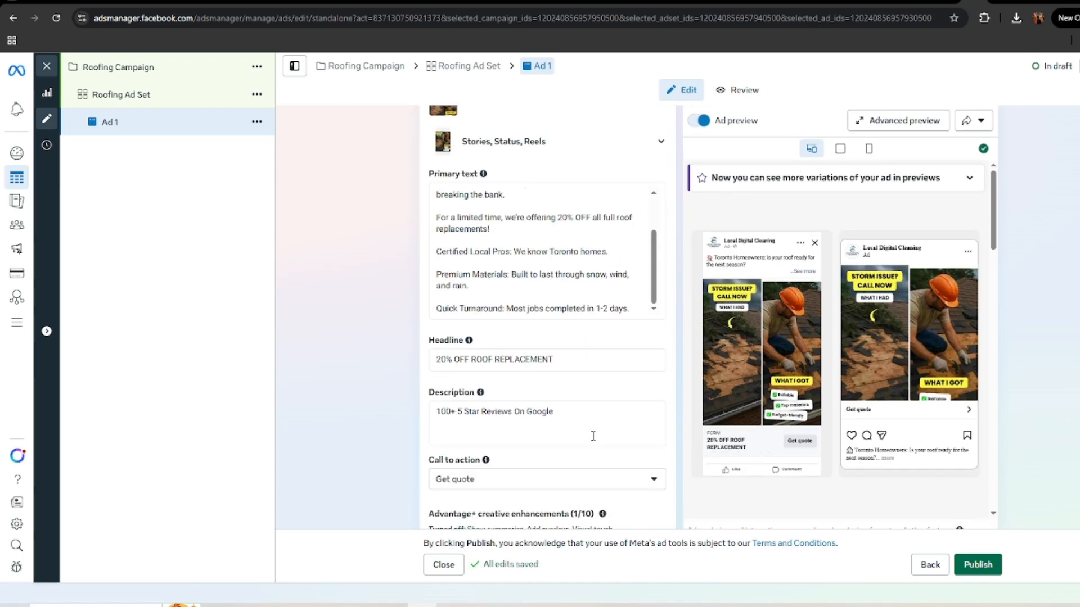
scroll(553, 420, "up", 15)
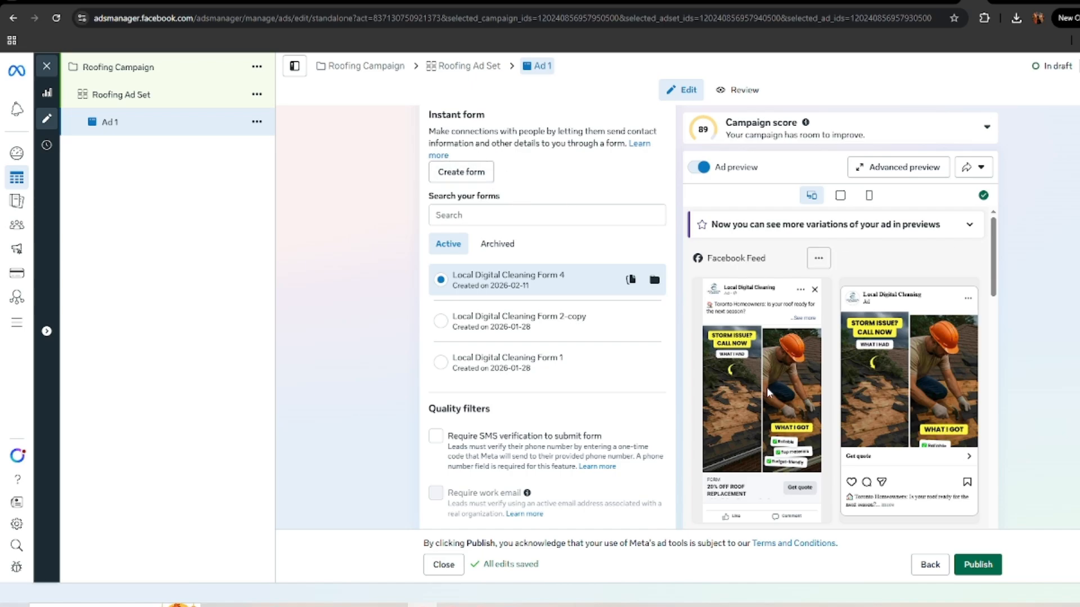
scroll(622, 433, "down", 2)
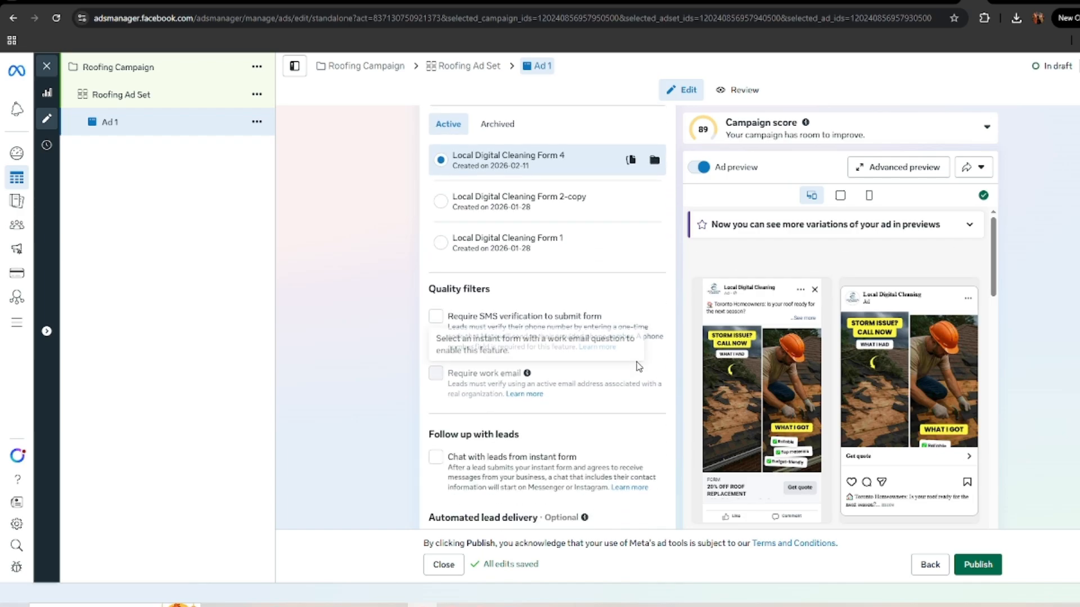
scroll(557, 377, "up", 3)
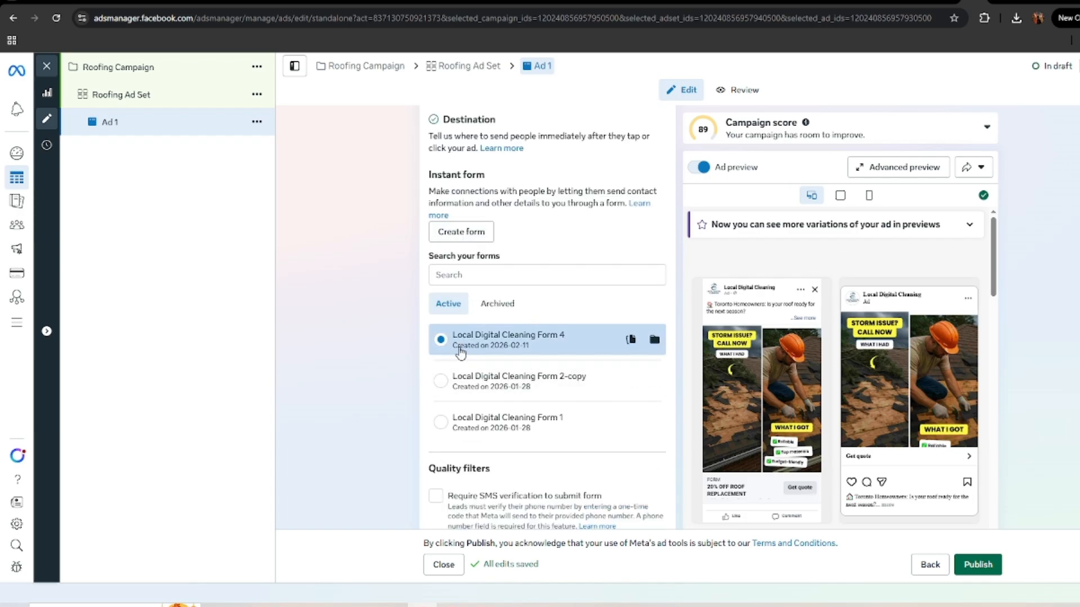
scroll(596, 257, "down", 2)
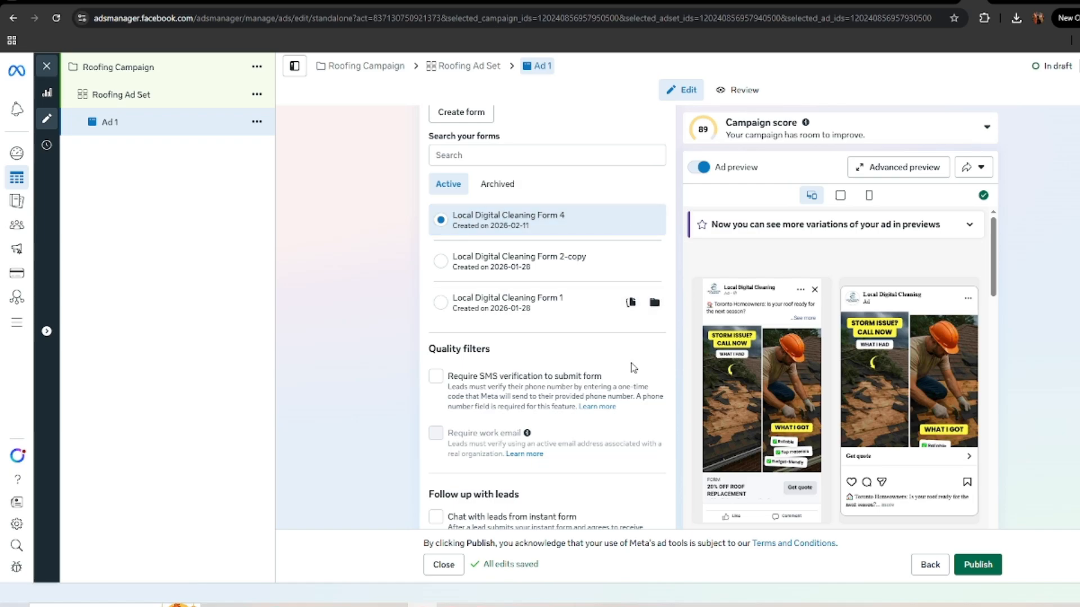
scroll(568, 368, "down", 6)
scroll(556, 293, "down", 3)
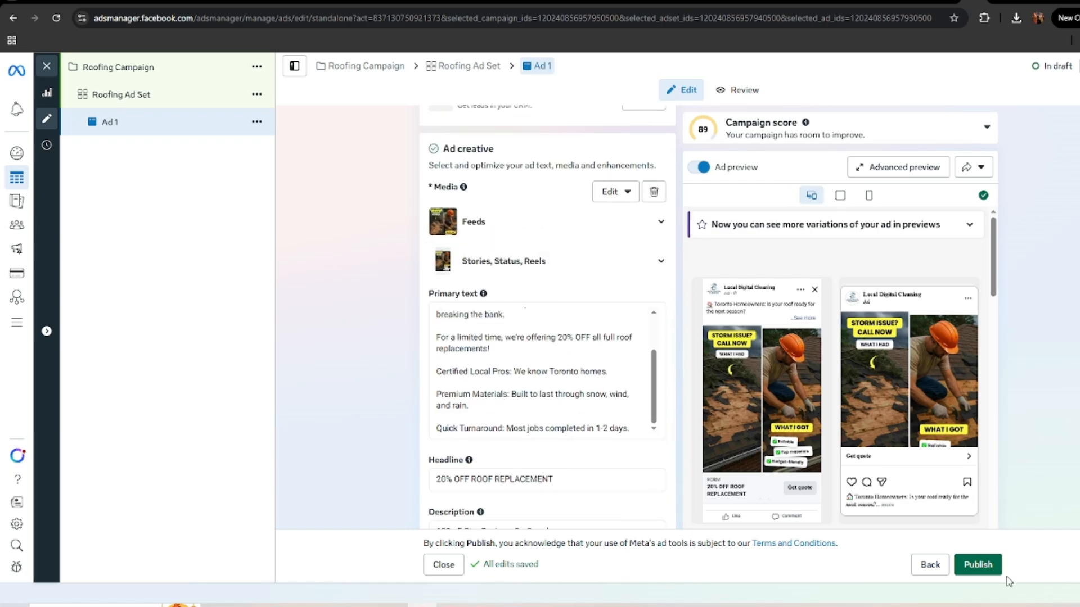